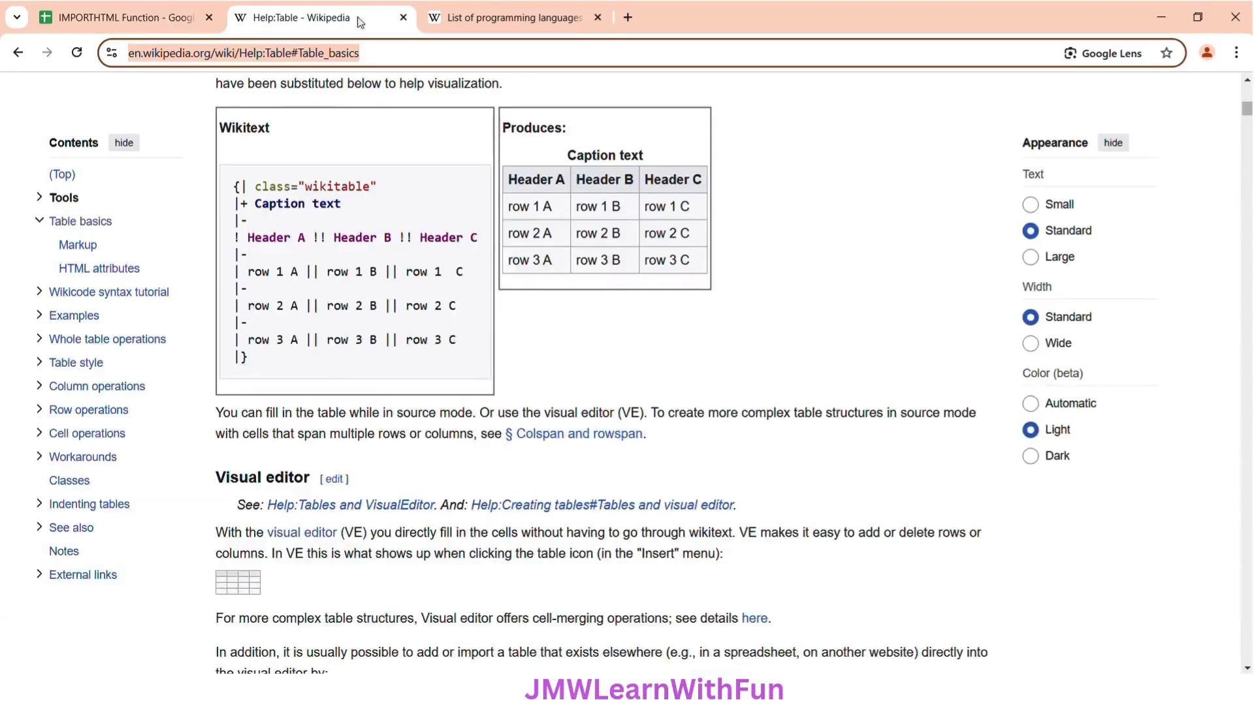
Review the sheet's URL, QUERY and INDEX columns and the two Wikipedia source pages
left_click(526, 13)
left_click(102, 13)
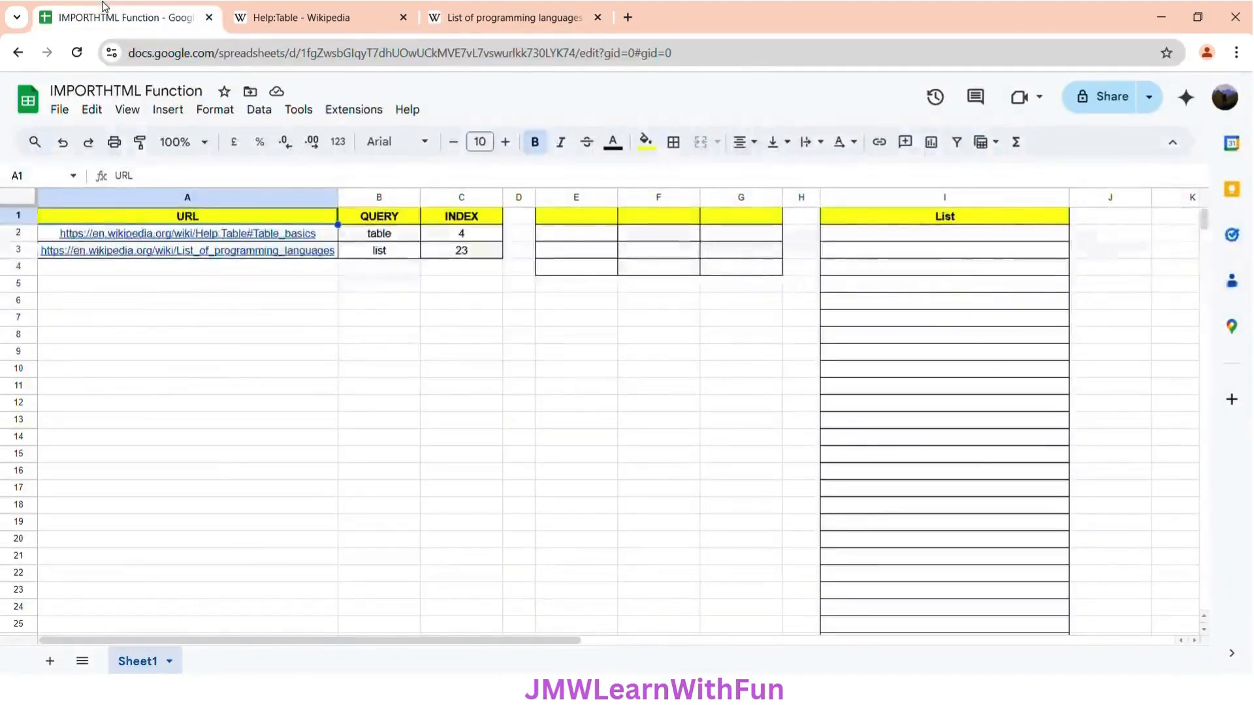
left_click(387, 220)
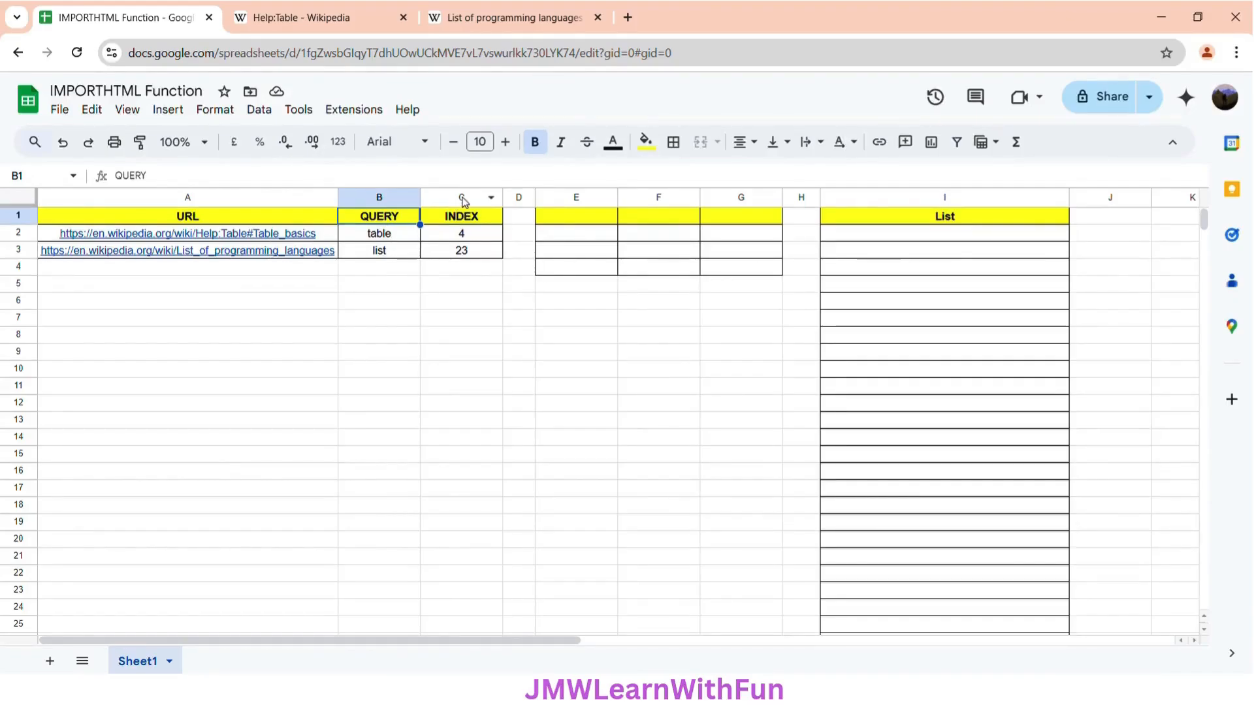
left_click(461, 224)
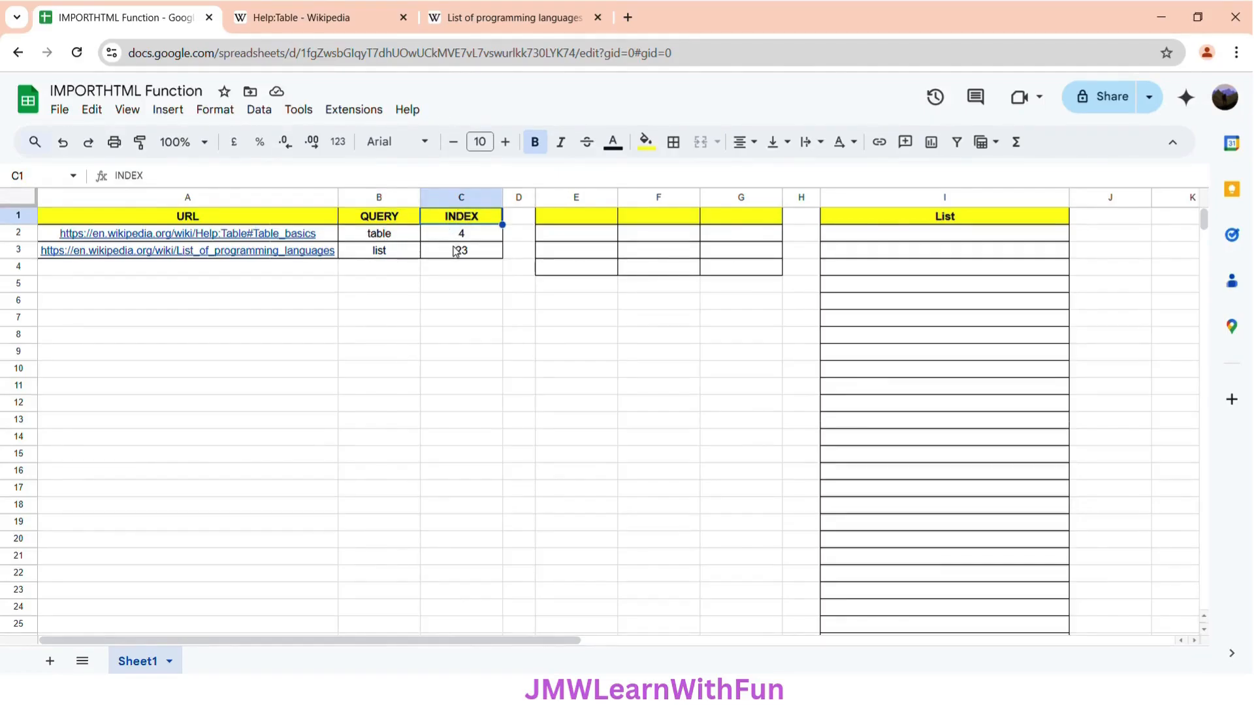
left_click(305, 5)
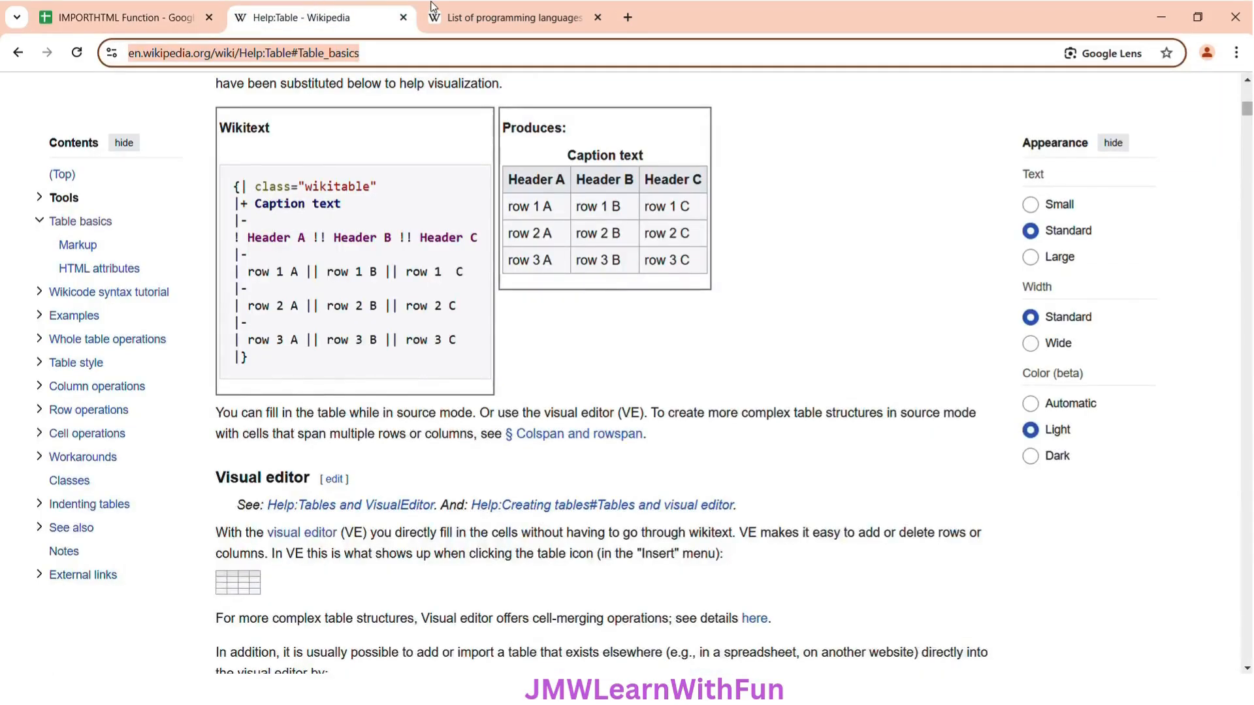
left_click(467, 11)
left_click(123, 5)
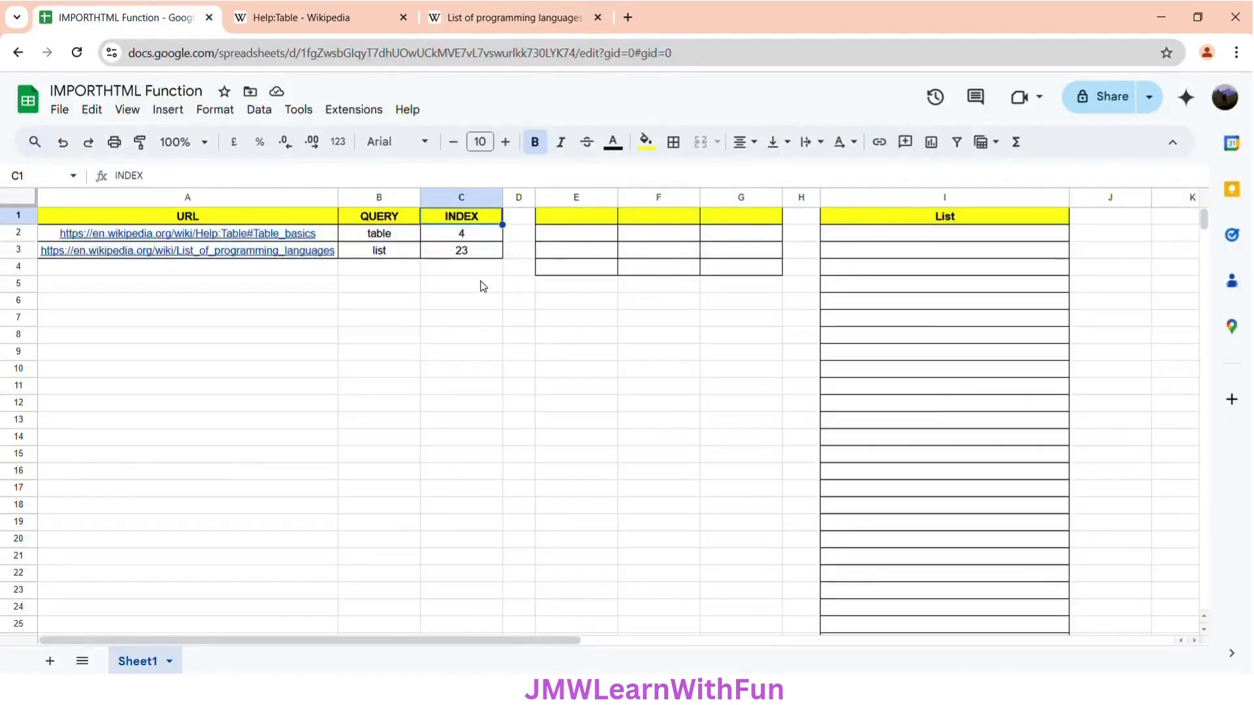
Compare the Wikipedia sample table and programming languages list with the empty output ranges E1:G4 and column I
left_click(363, 8)
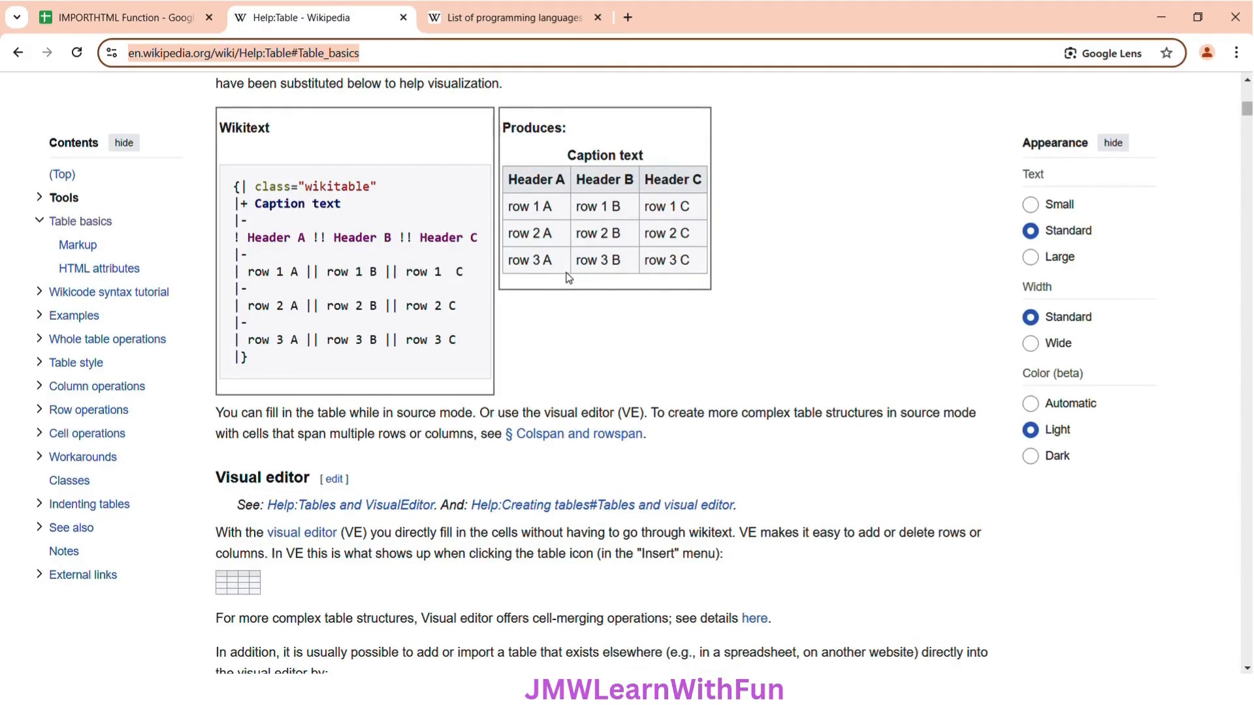
left_click(150, 6)
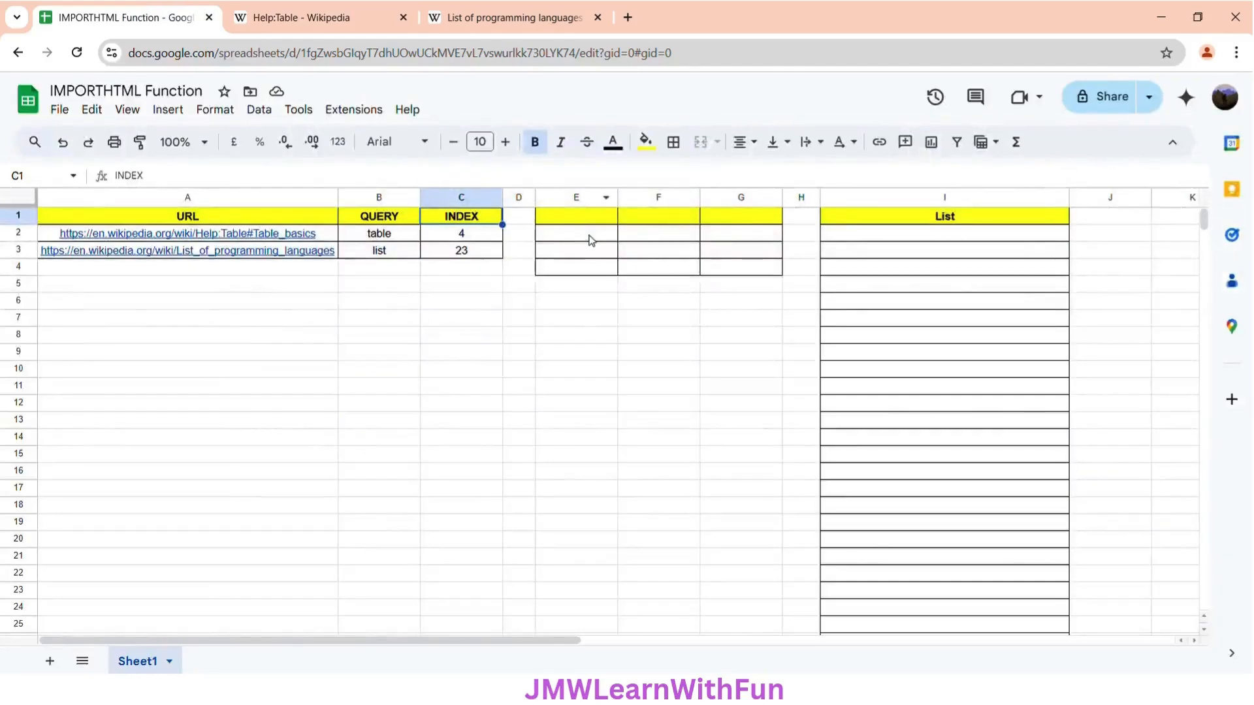
left_click(568, 218)
left_click(728, 274)
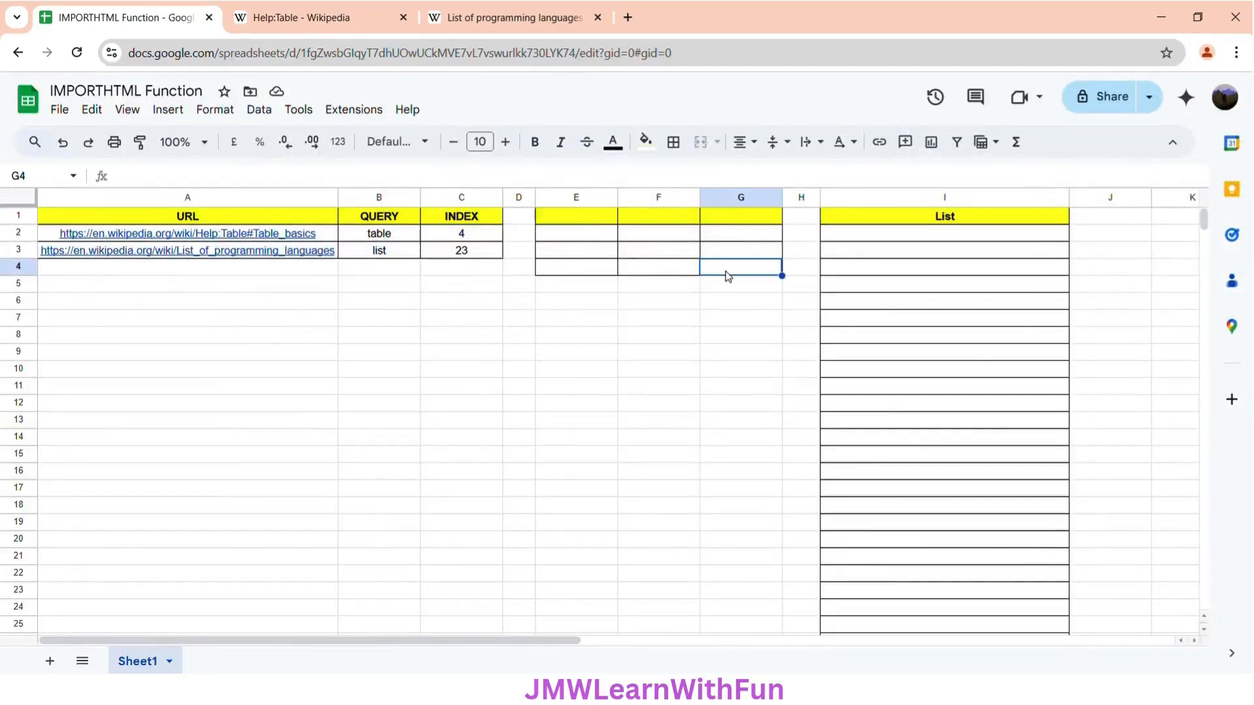
left_click(869, 236)
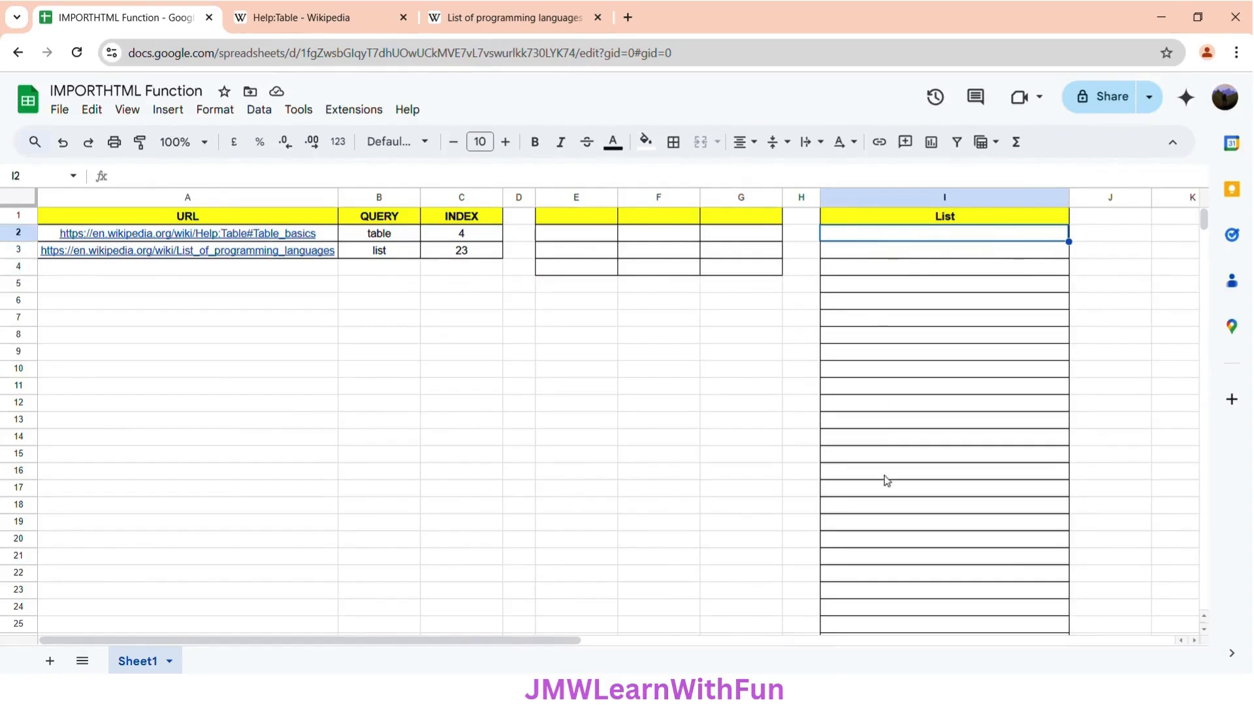
left_click(545, 25)
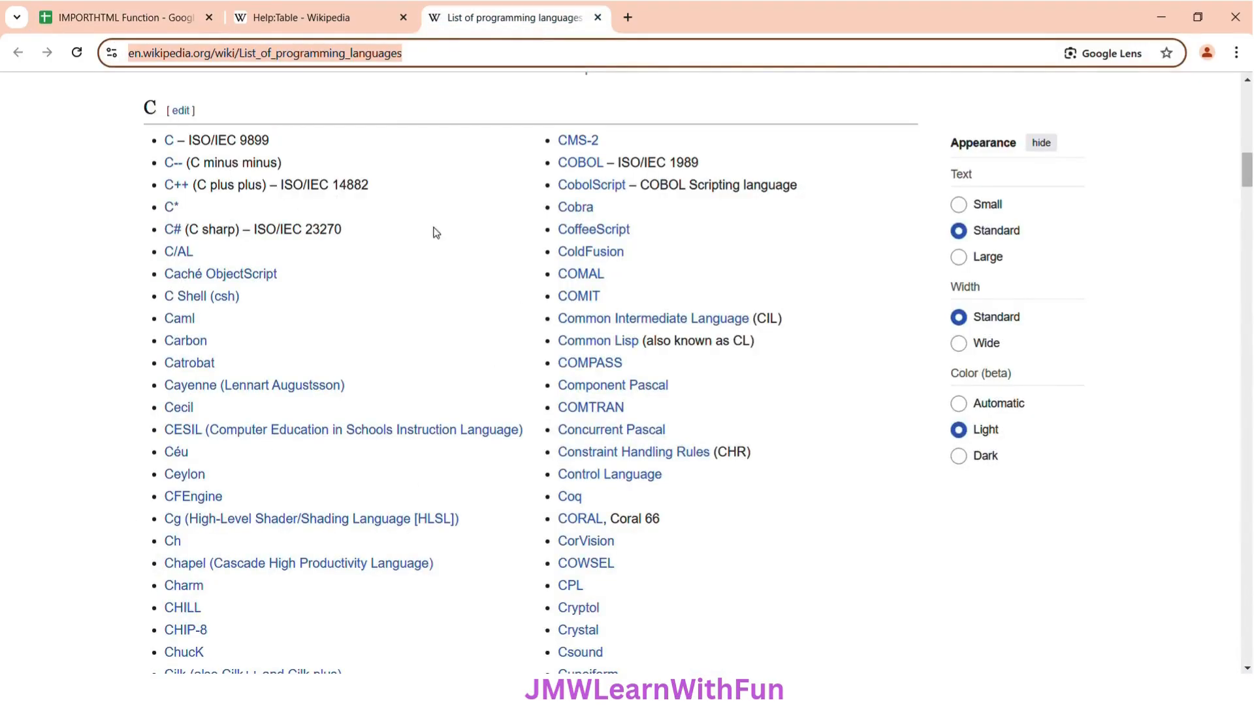
left_click(93, 4)
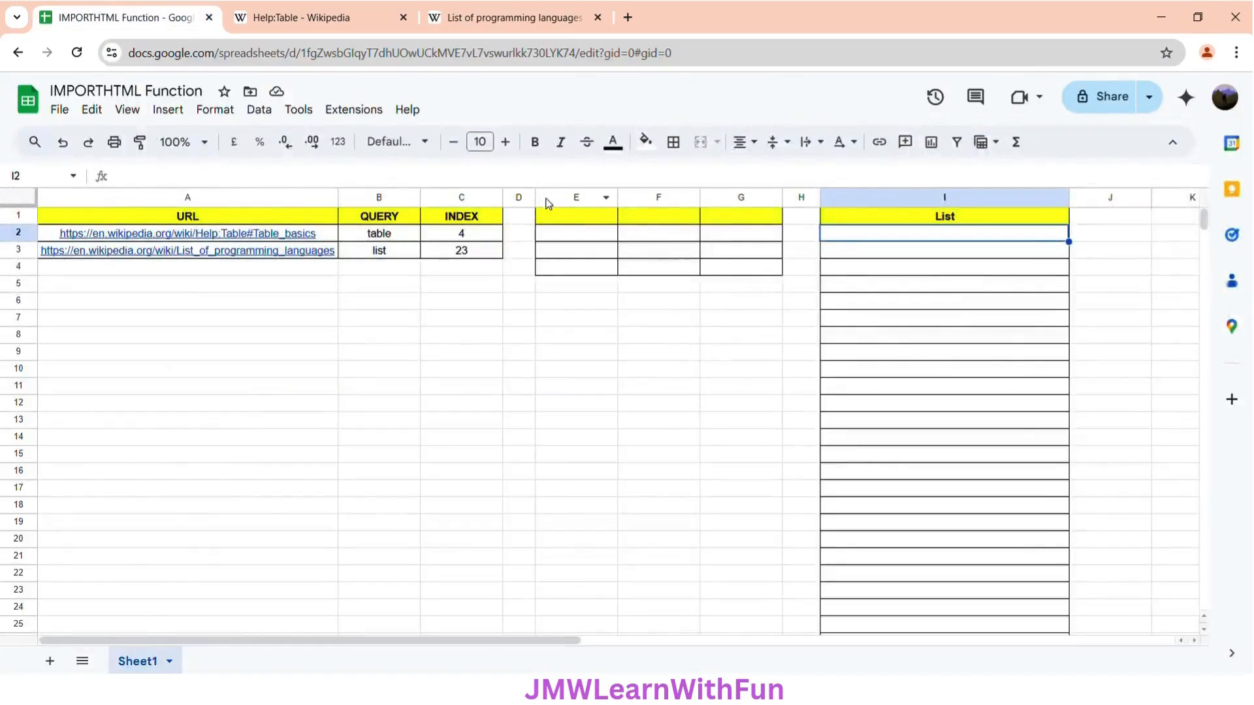
Start an IMPORTHTML formula in cell E1 and read the function's example and argument descriptions
left_click(560, 221)
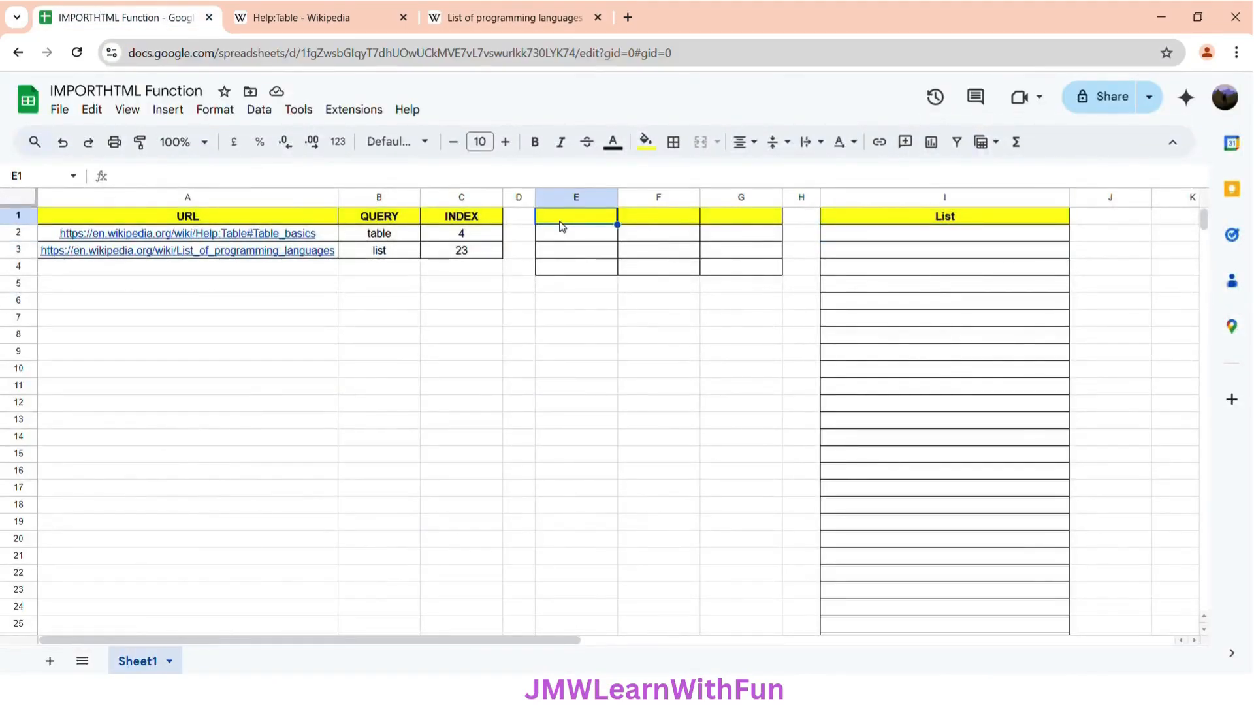
type("=")
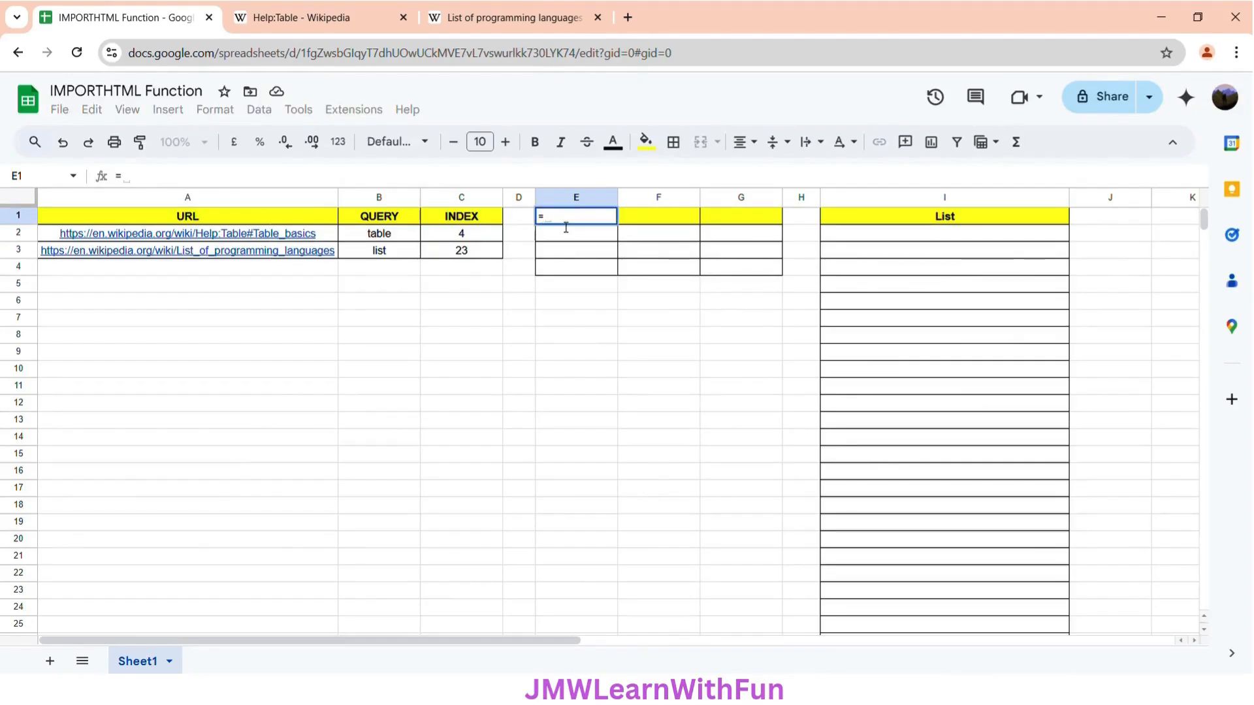
type("IMPORTH")
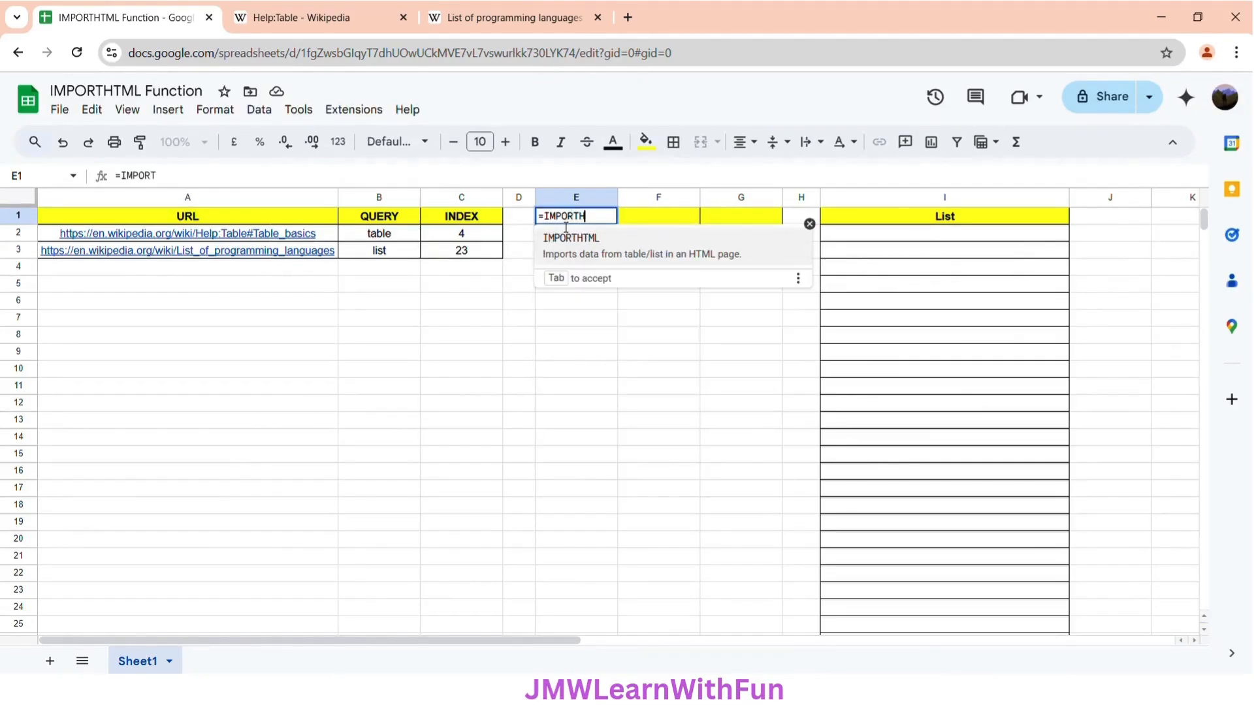
type("TML")
left_click(749, 263)
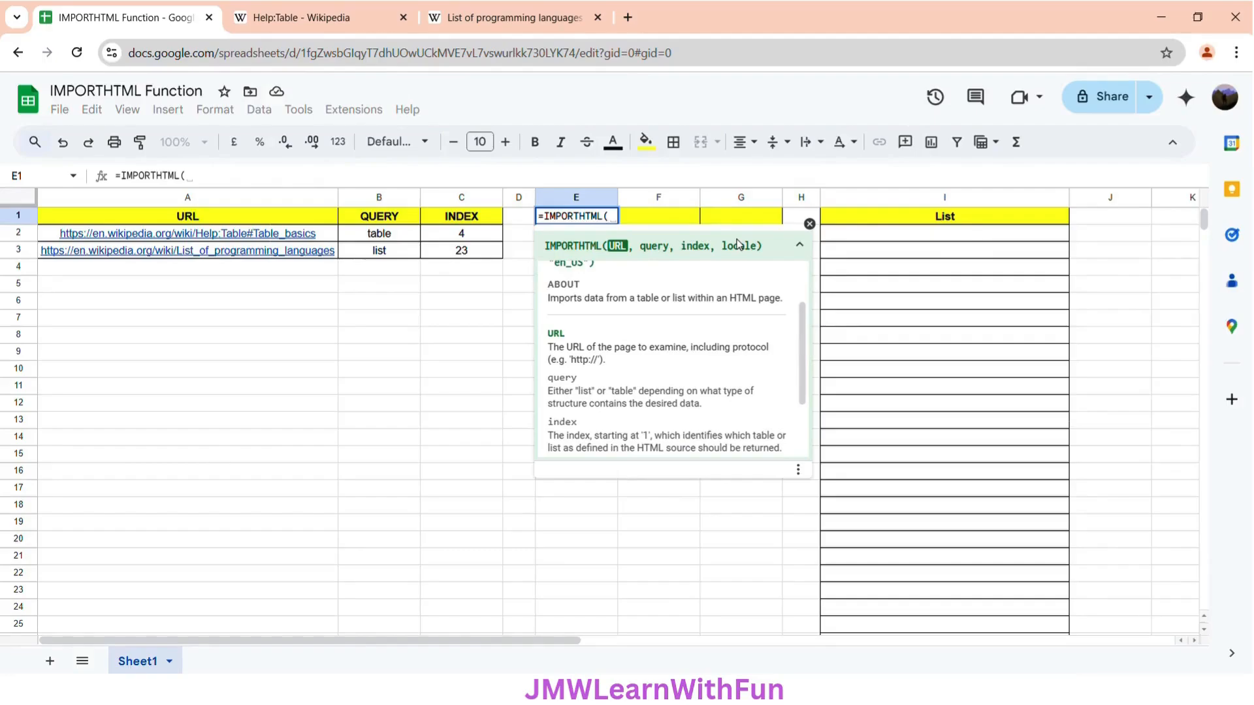
scroll(798, 328, "up", 1)
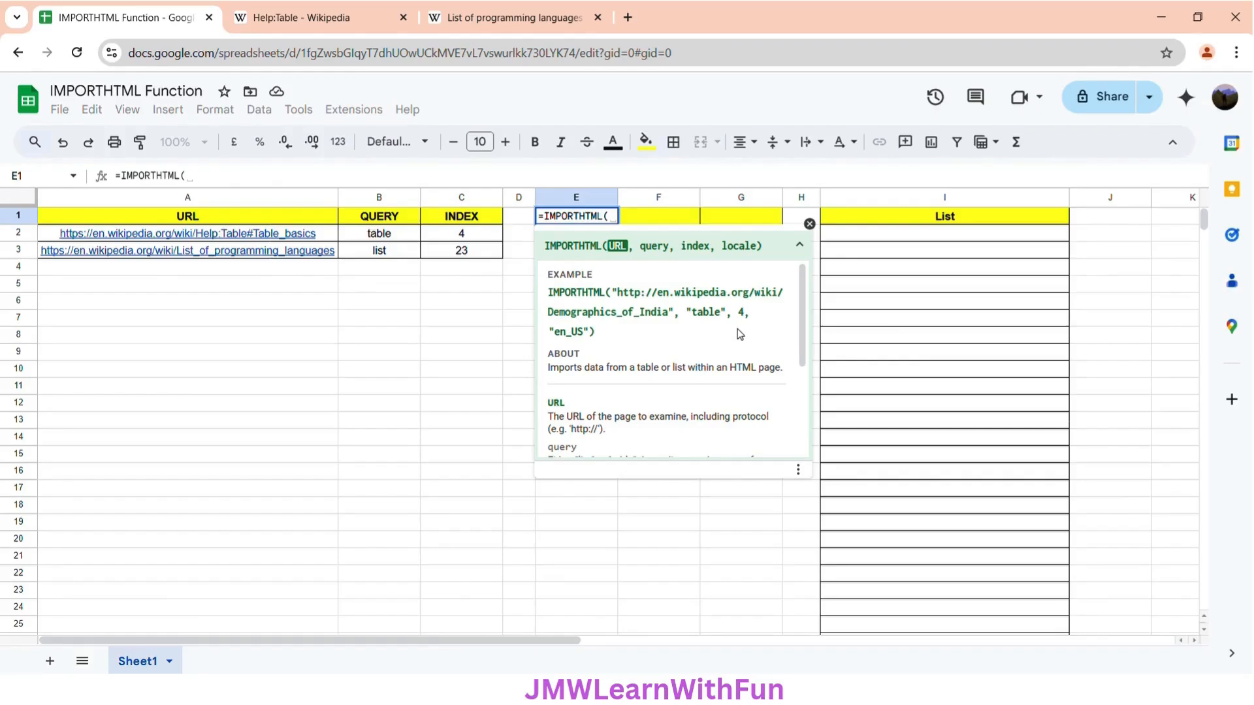
left_click_drag(804, 331, 803, 399)
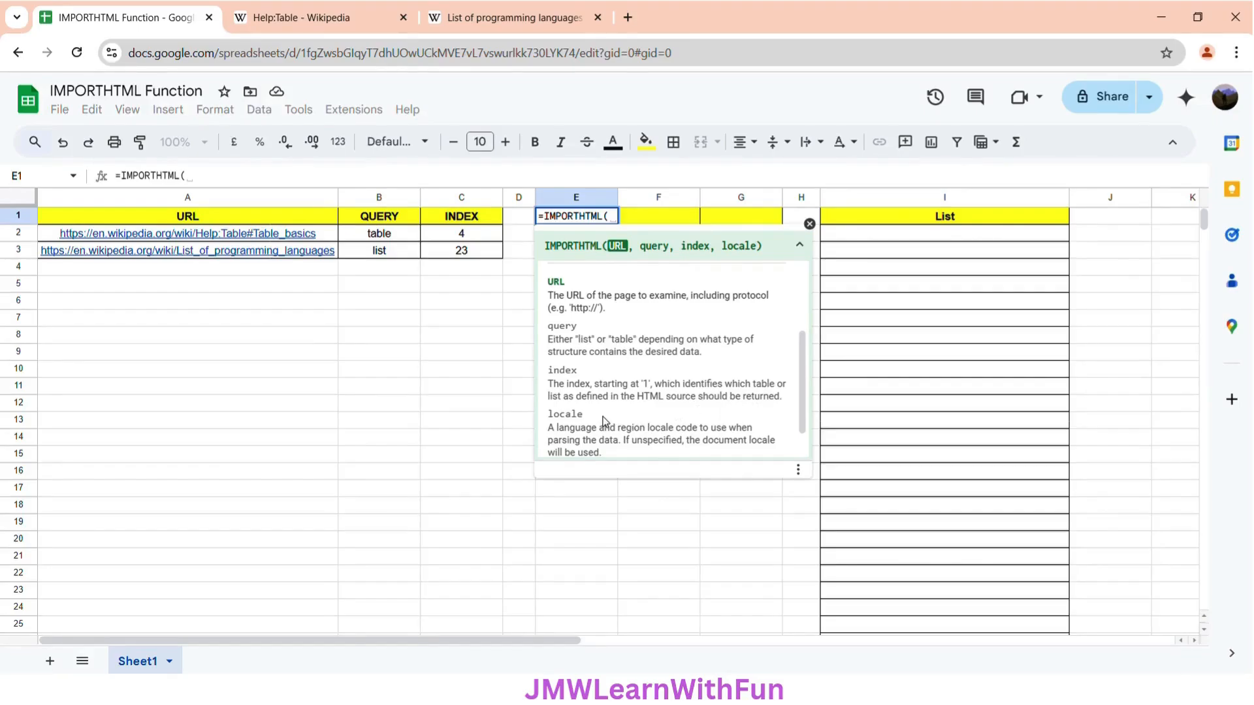
scroll(604, 421, "down", 1)
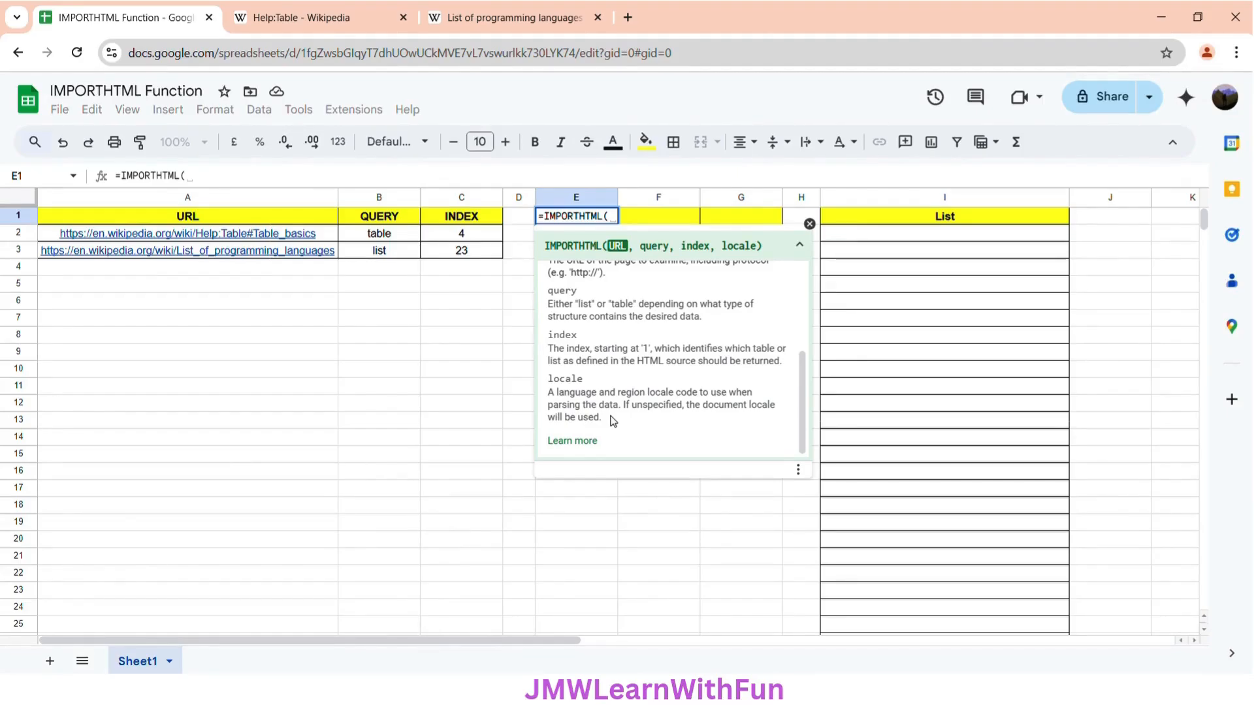
scroll(631, 370, "up", 5)
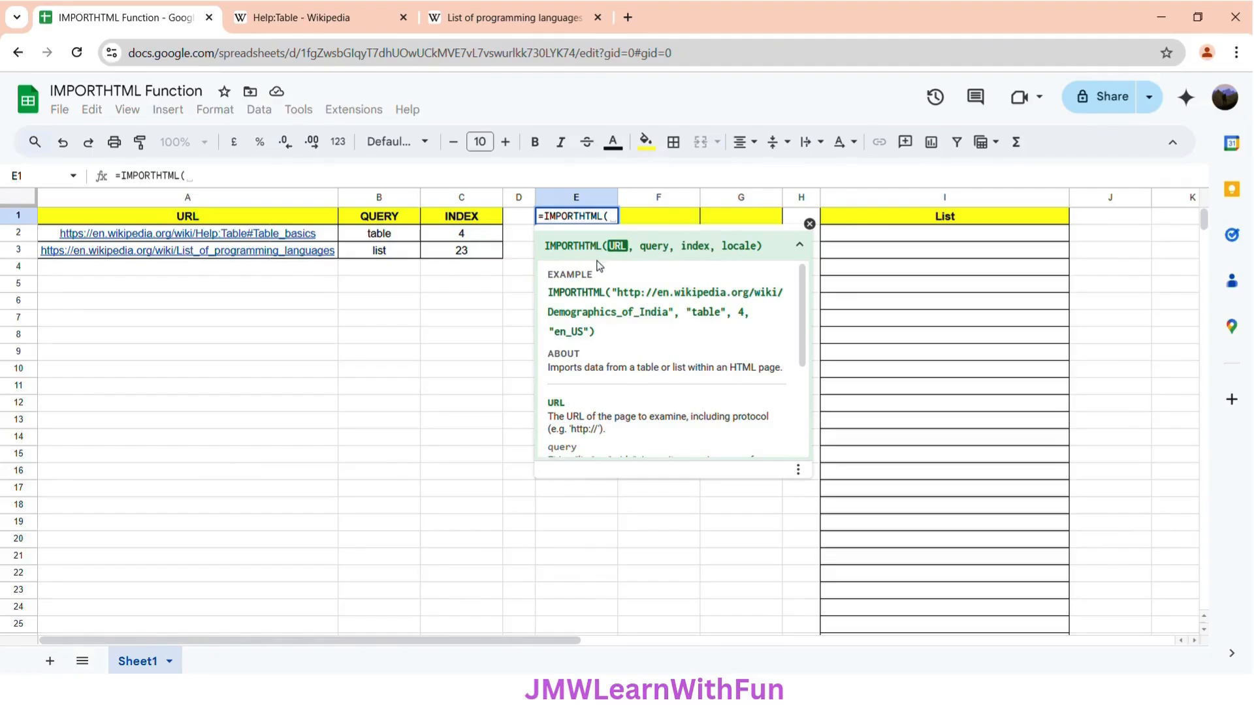
Complete the E1 formula as =IMPORTHTML(A2,B2,C2) and allow the sheet to access external data
left_click(328, 239)
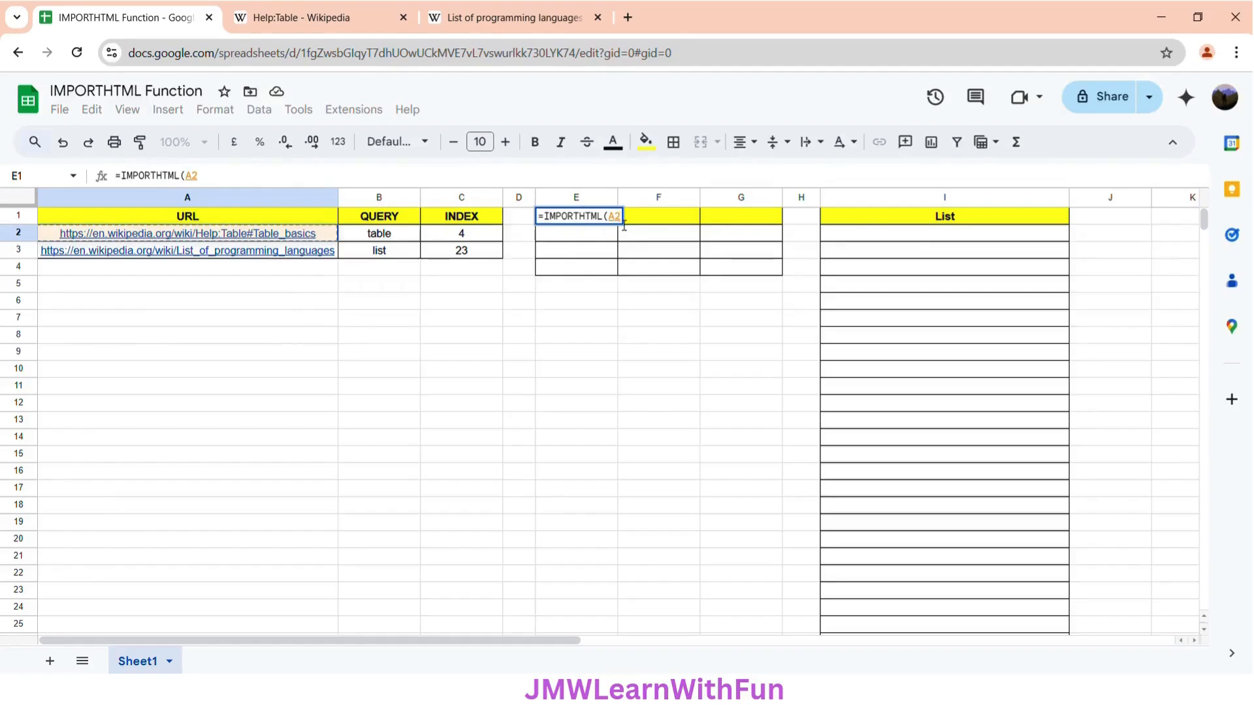
type(",")
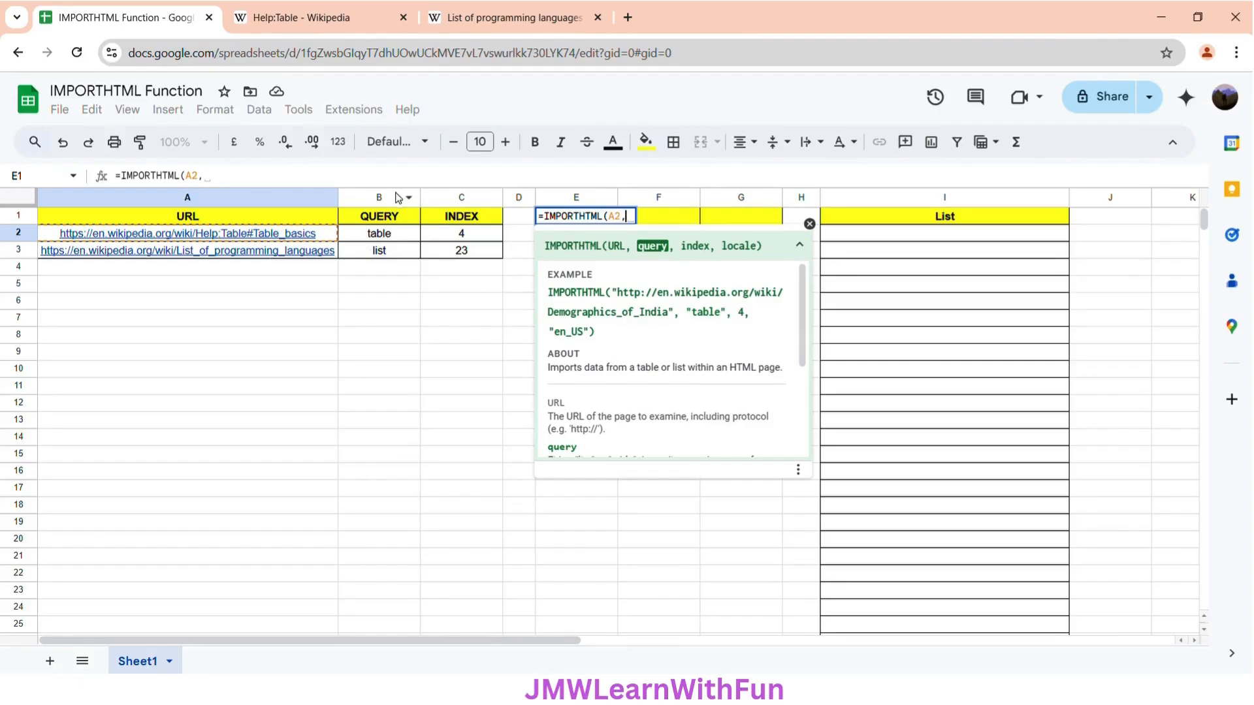
left_click(395, 241)
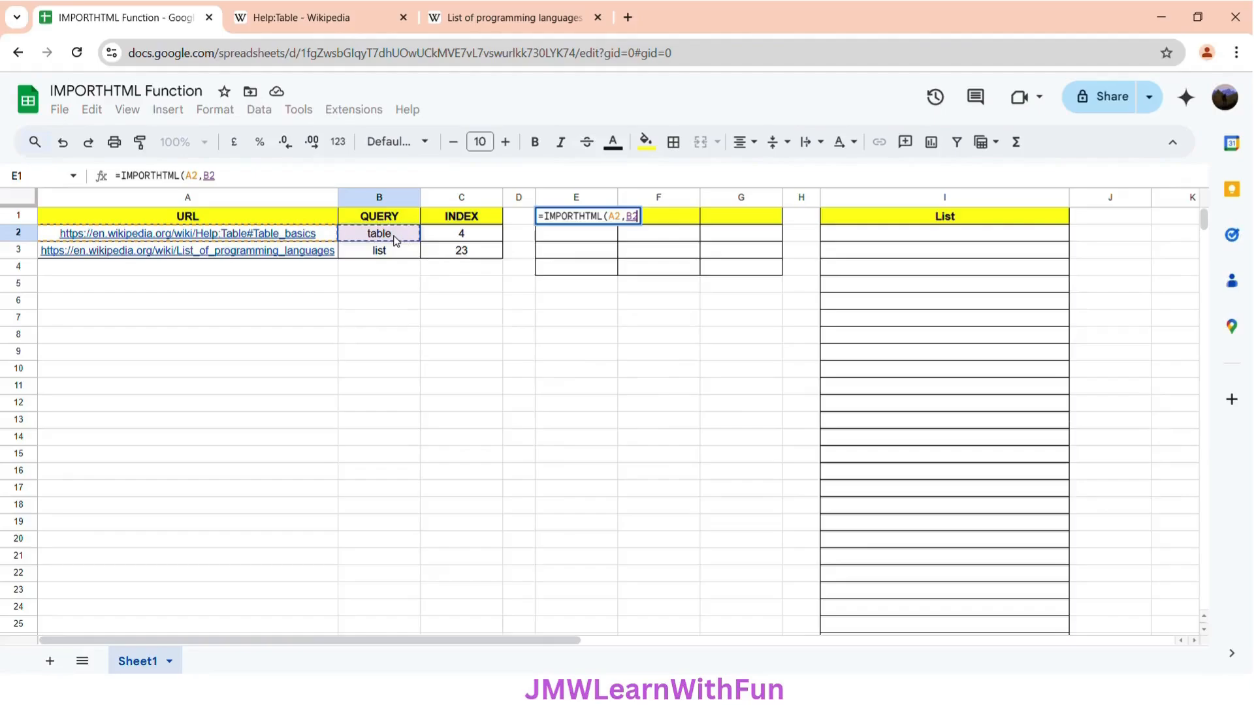
type(",")
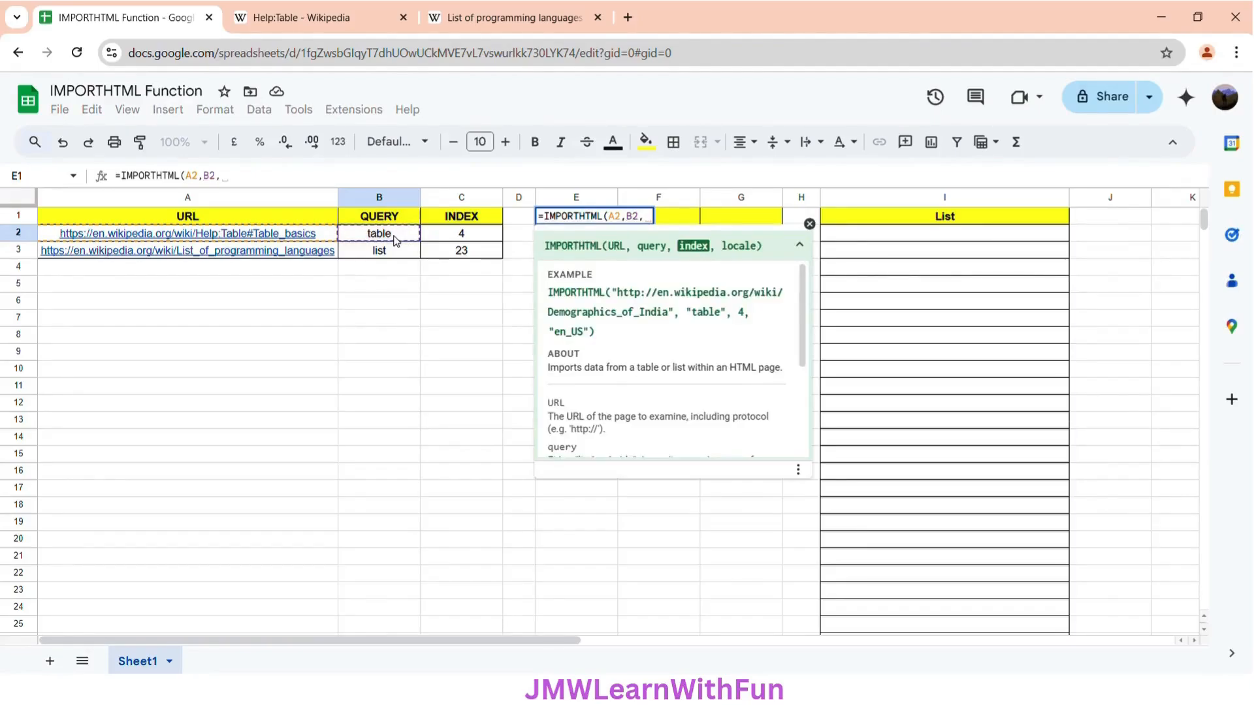
left_click(456, 242)
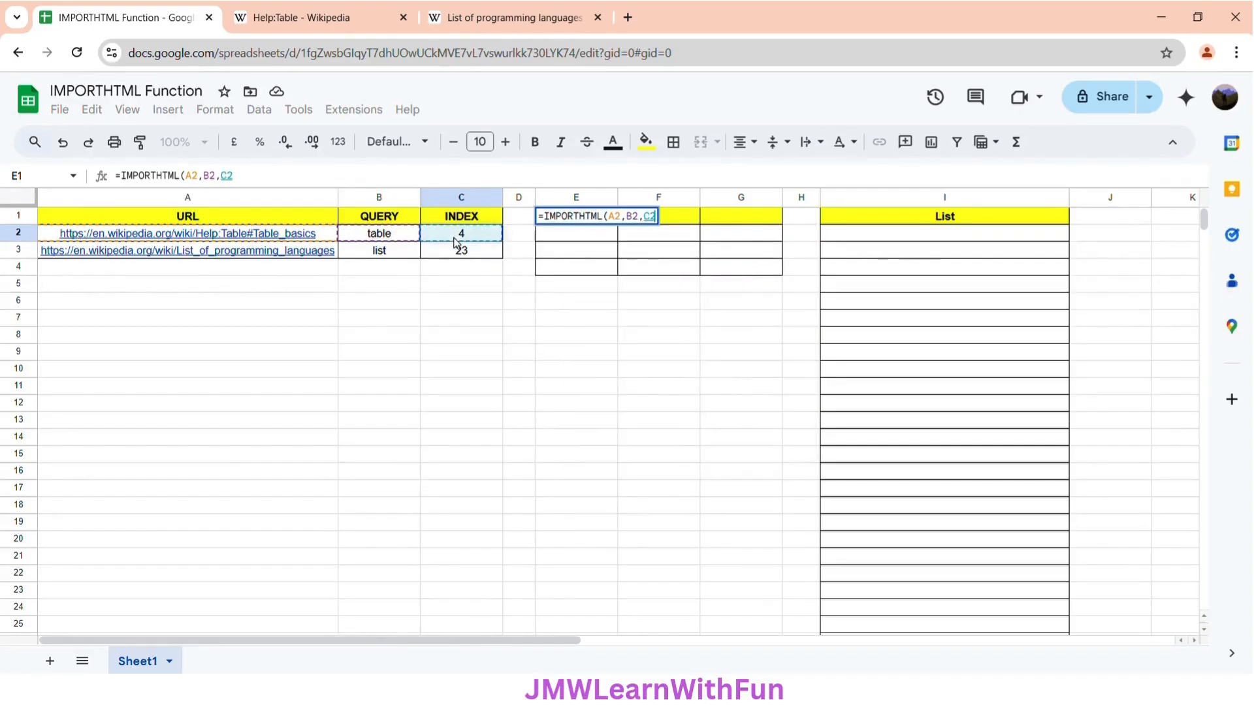
type(")")
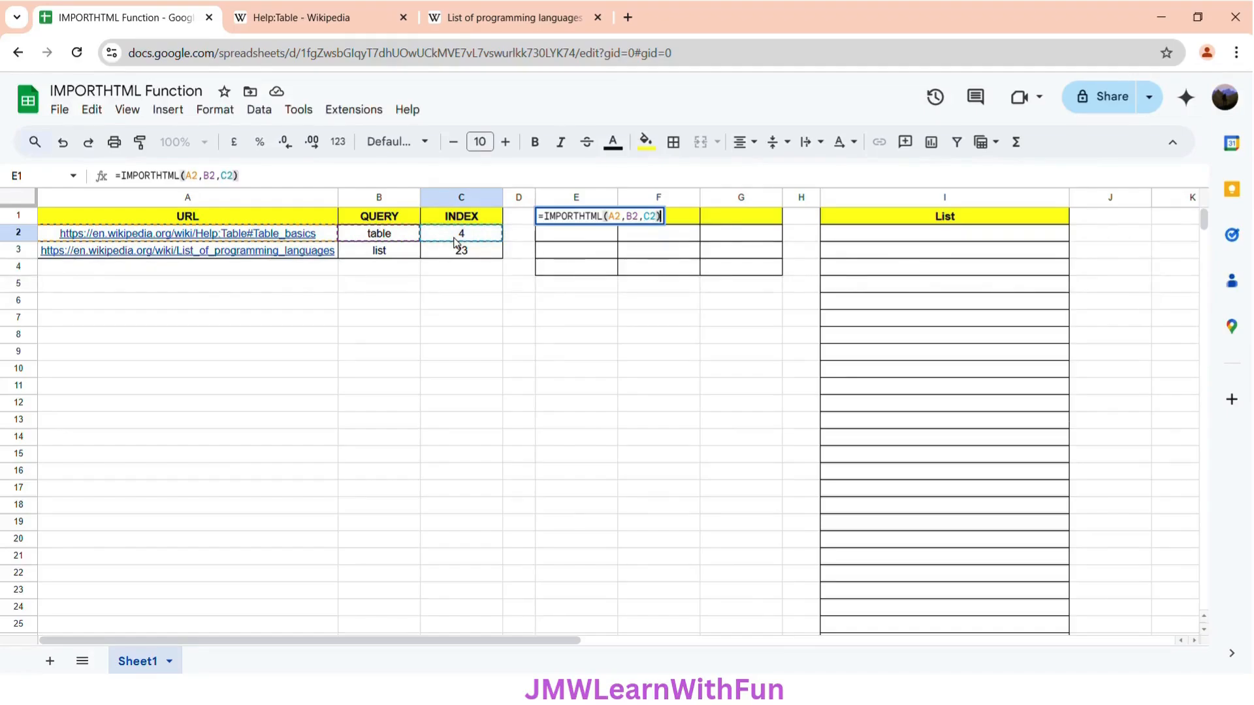
key("Return")
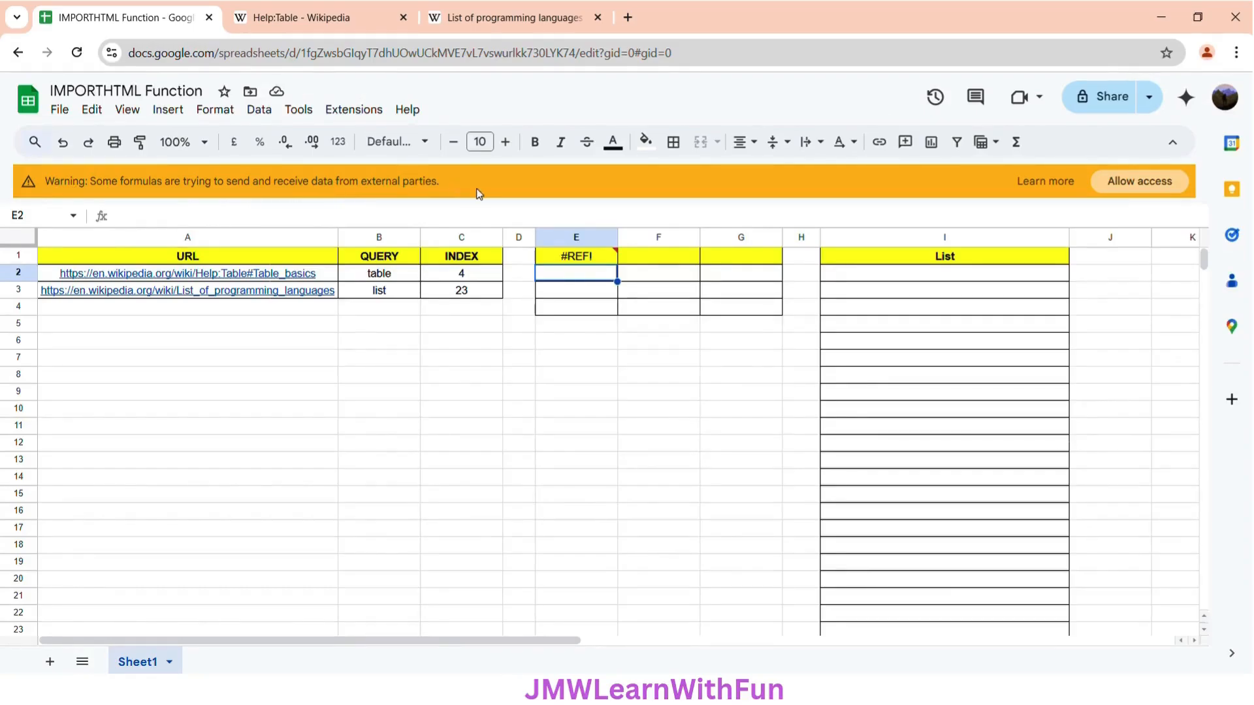
left_click(1138, 188)
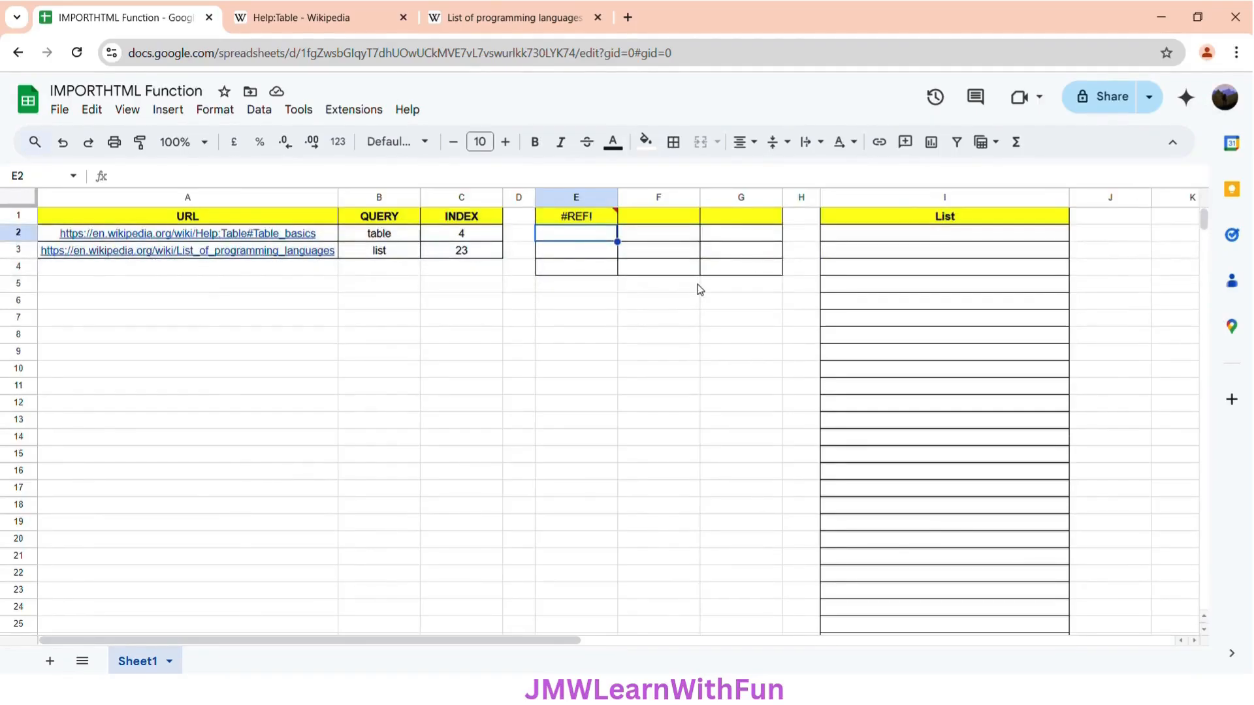
Compare the table imported at E1 with the original table on the Help:Table Wikipedia page
left_click(579, 220)
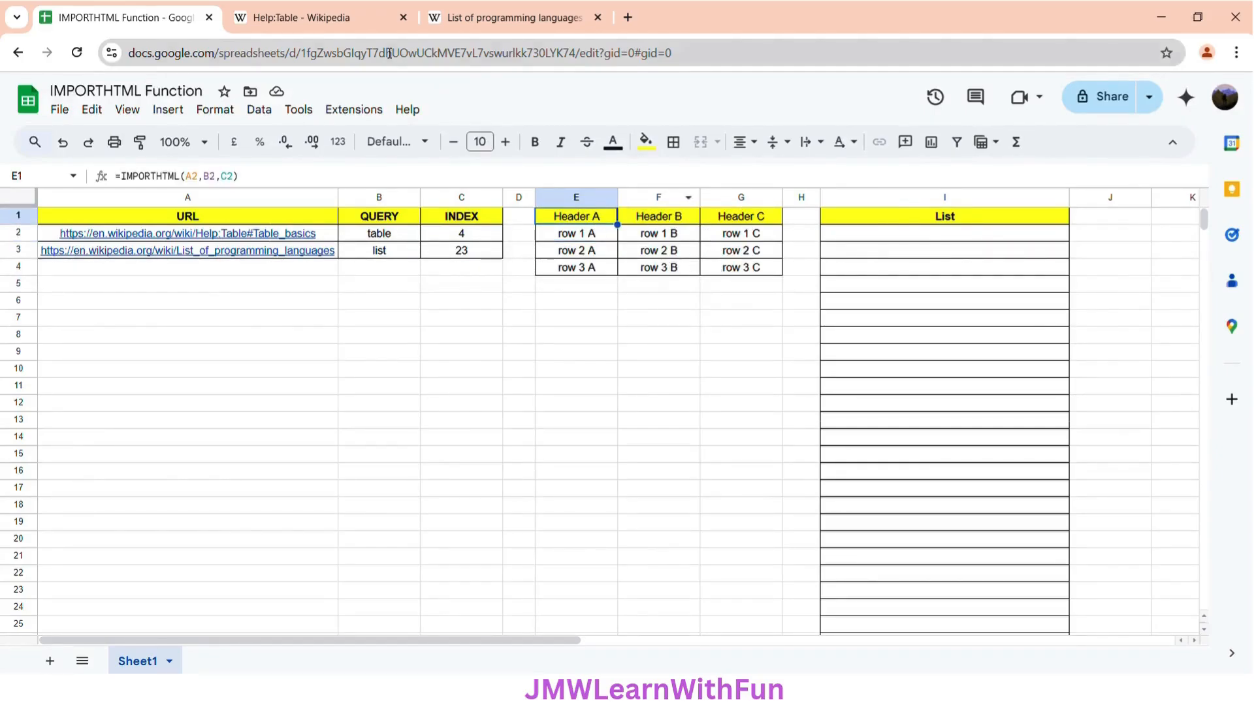
key("ctrl+Tab")
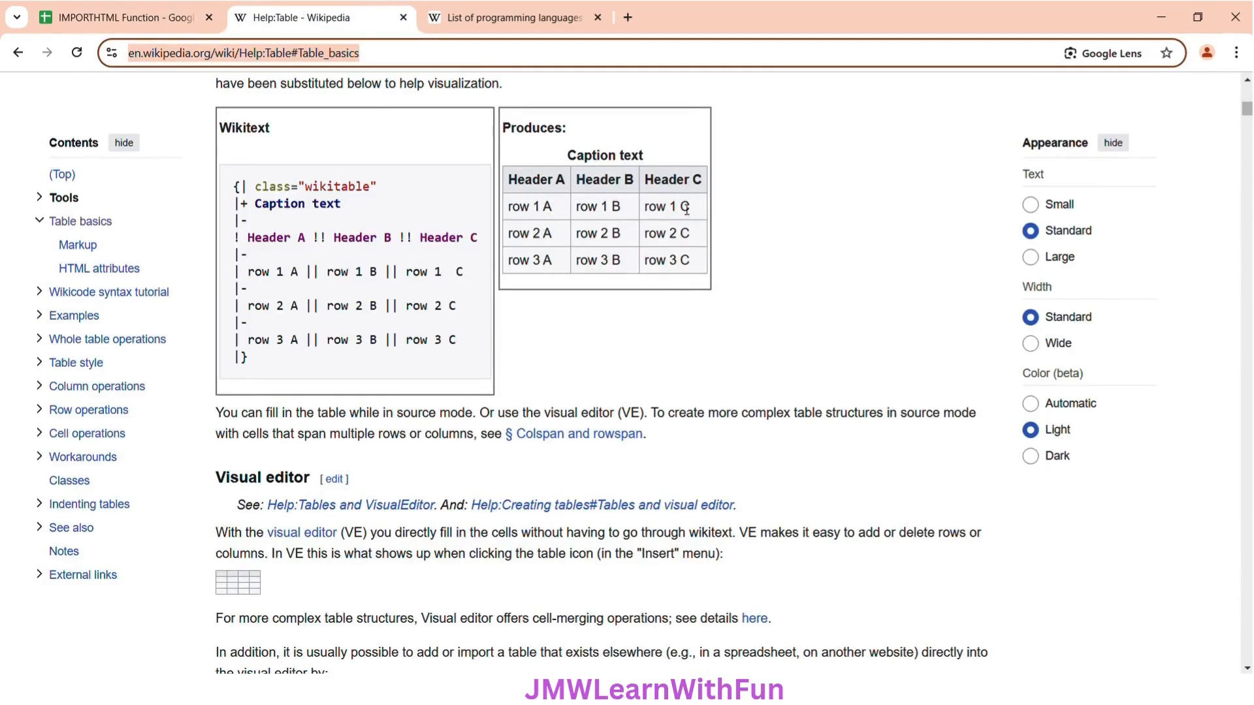
left_click(153, 7)
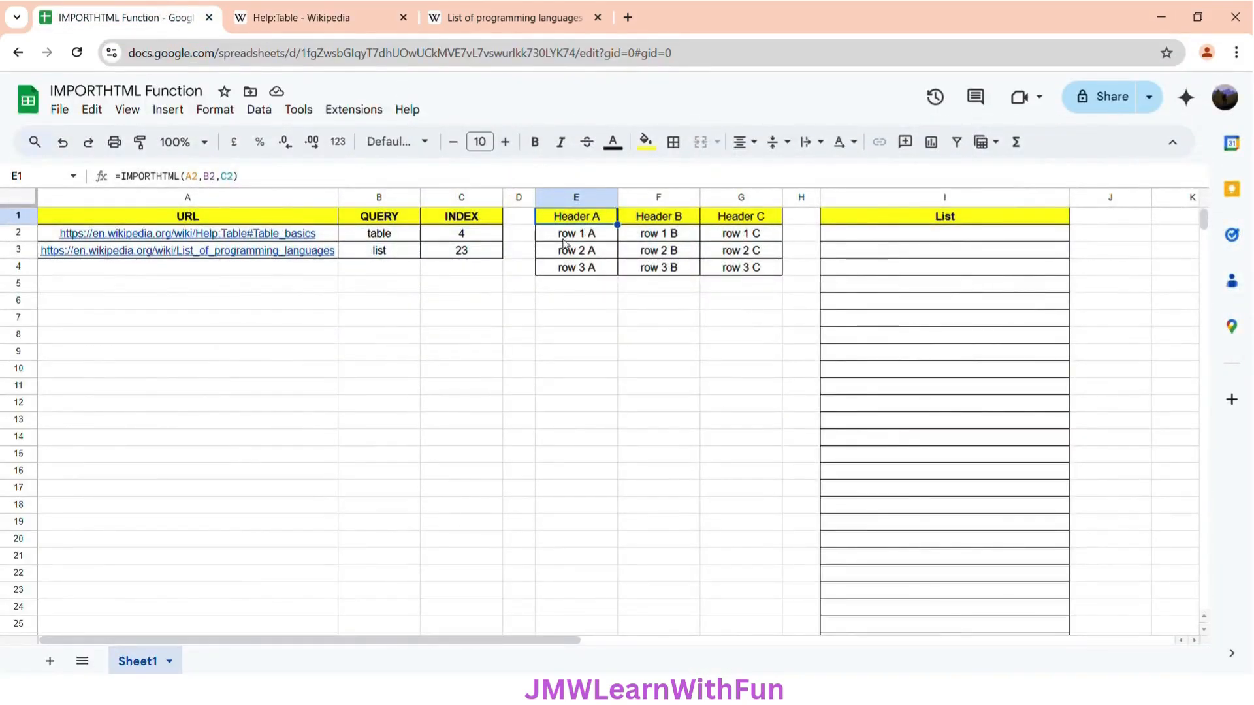
Make the imported table's header row E1:G1 bold
left_click(743, 220)
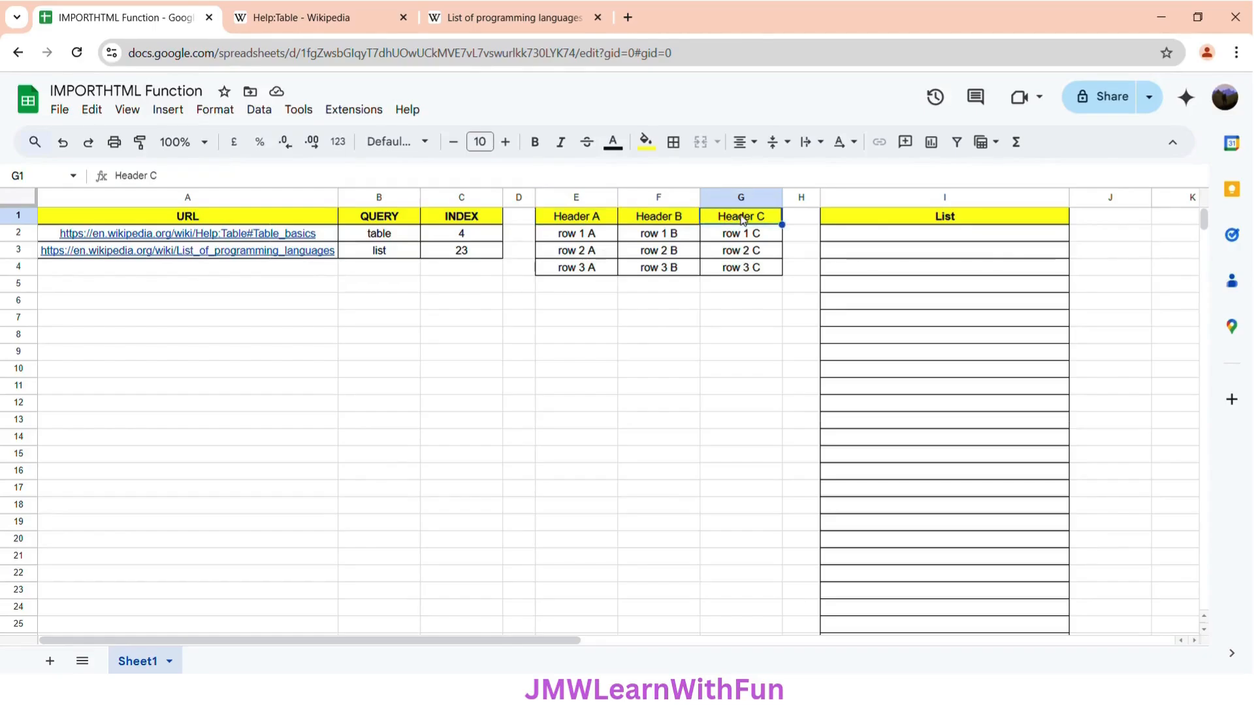
key("shift+Left")
key("shift+Left")
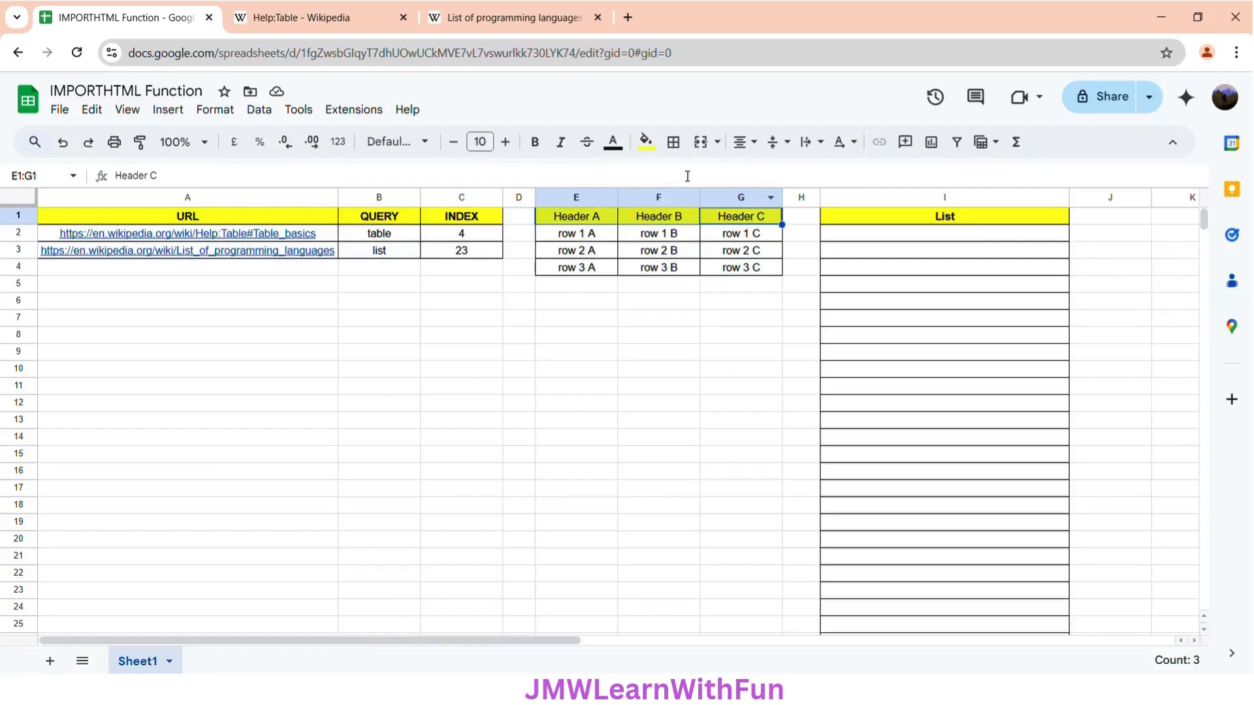
left_click(537, 143)
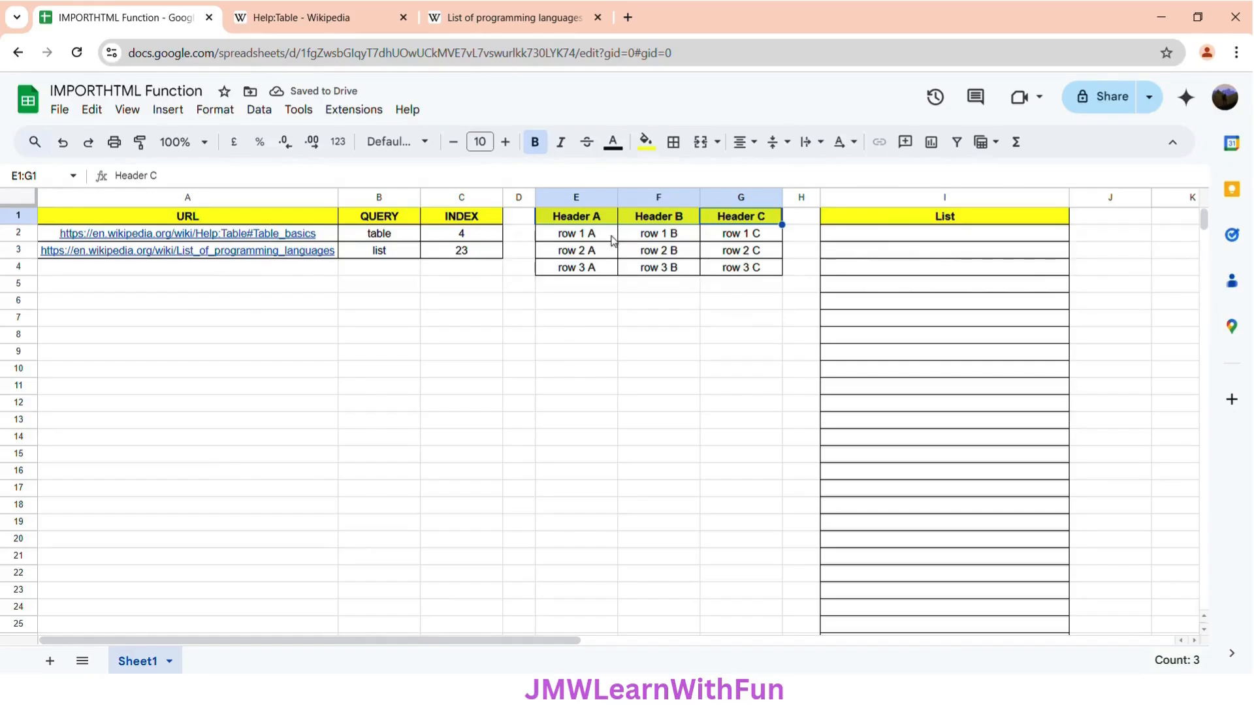
Inspect the import formula in E1 and the index value it uses in C2
left_click(591, 224)
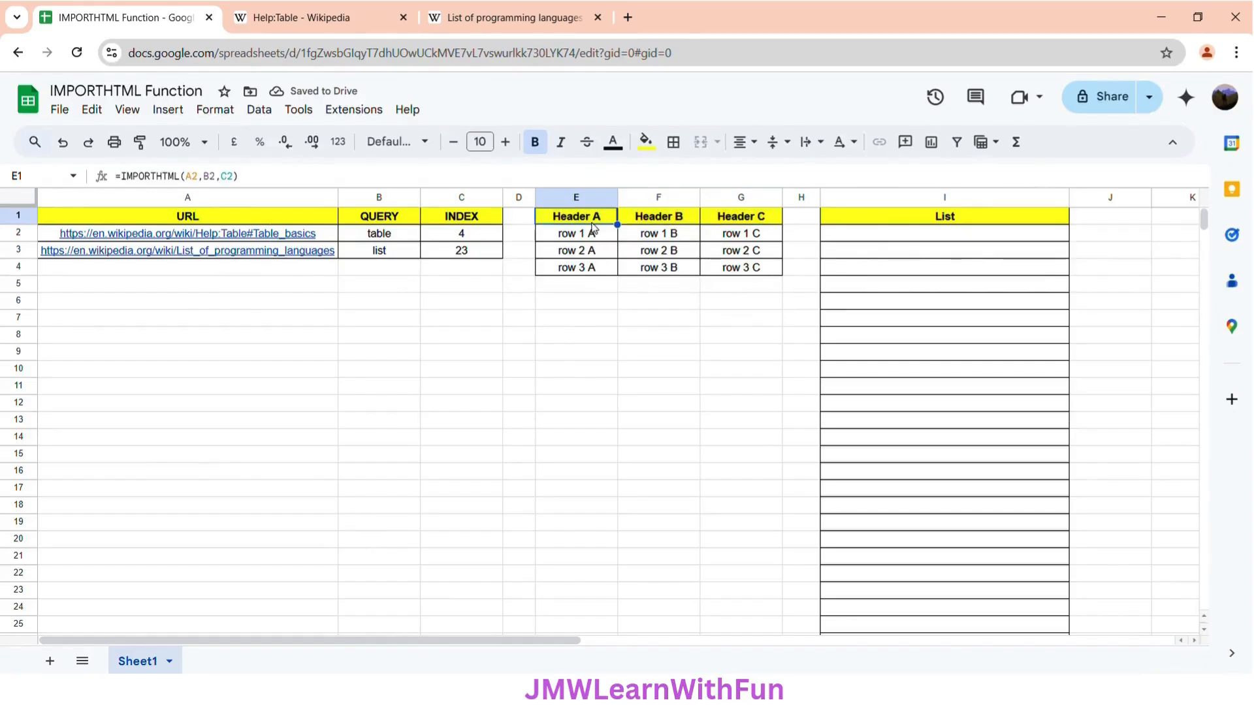
left_click(478, 233)
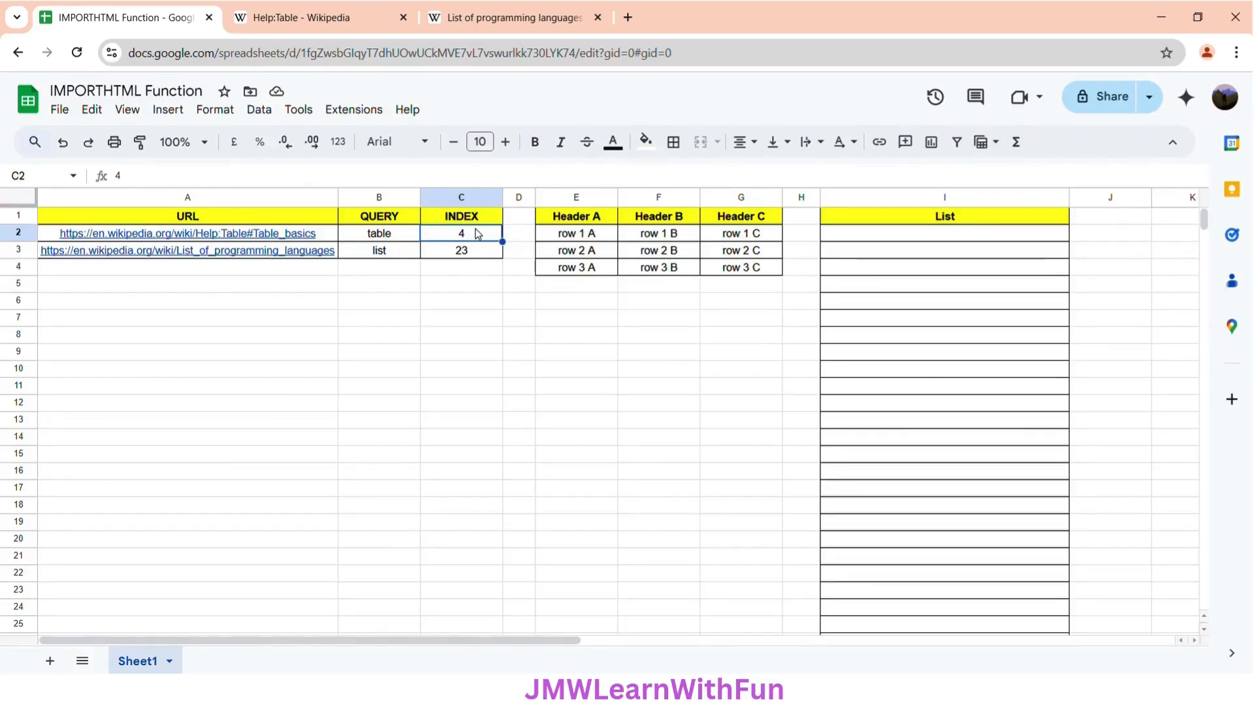
Set the table index in C2 to 3 so that E1 imports a different table
key("Delete")
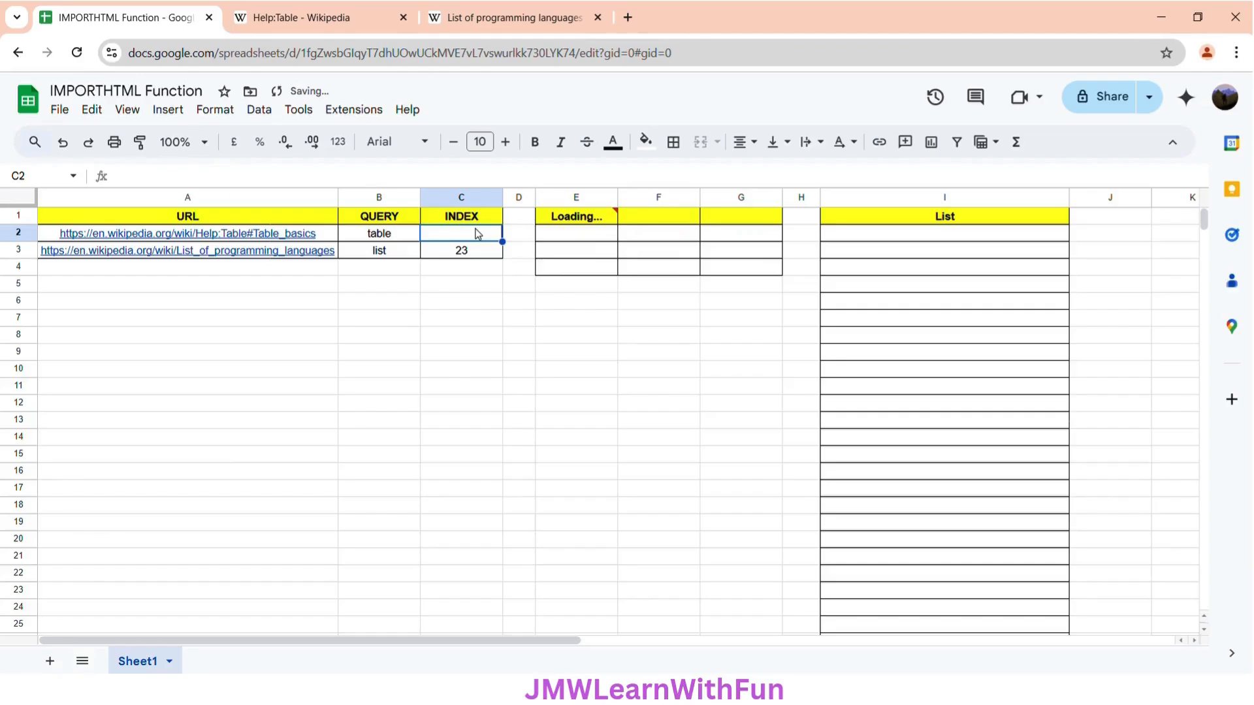
type("3")
key("Return")
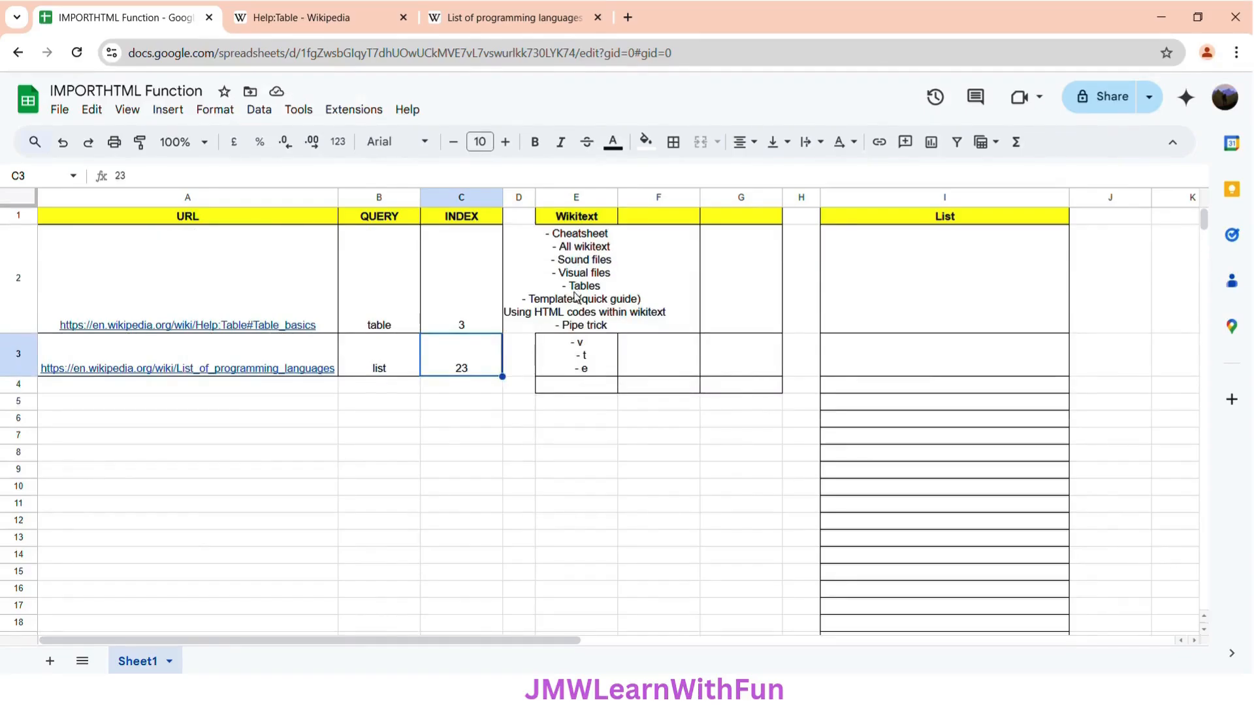
Set the table index in C2 back to 4
left_click(463, 286)
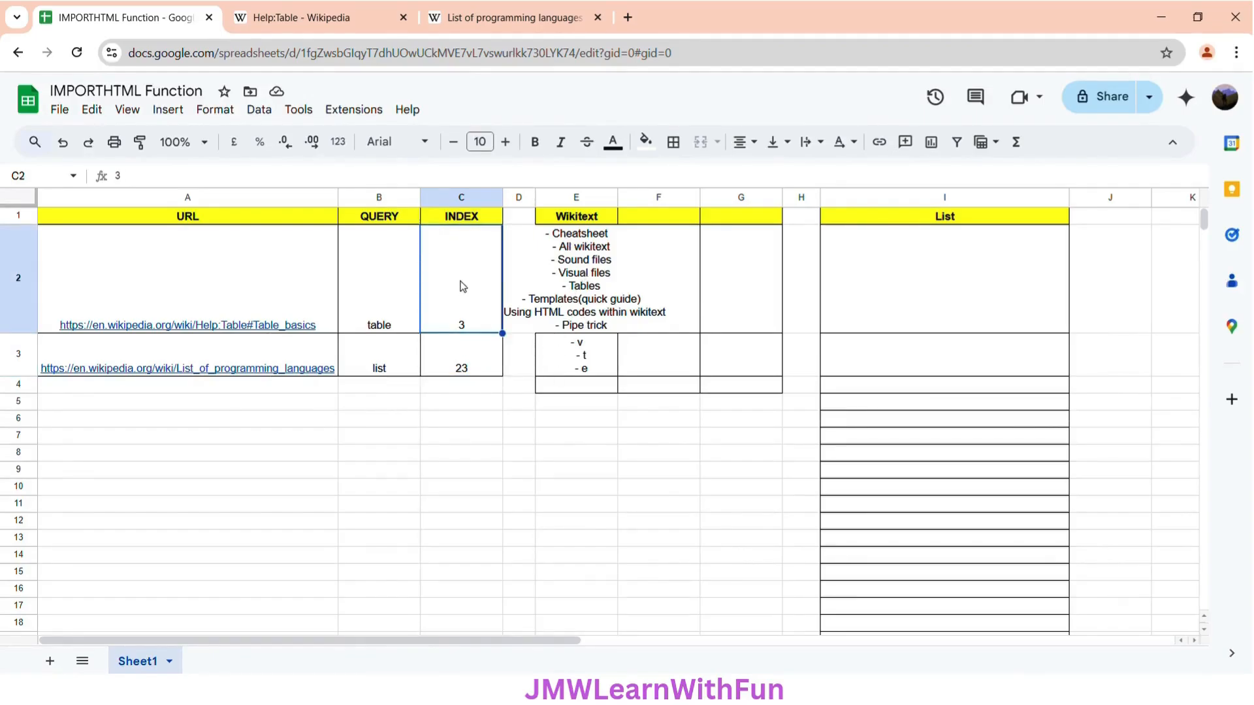
type("4")
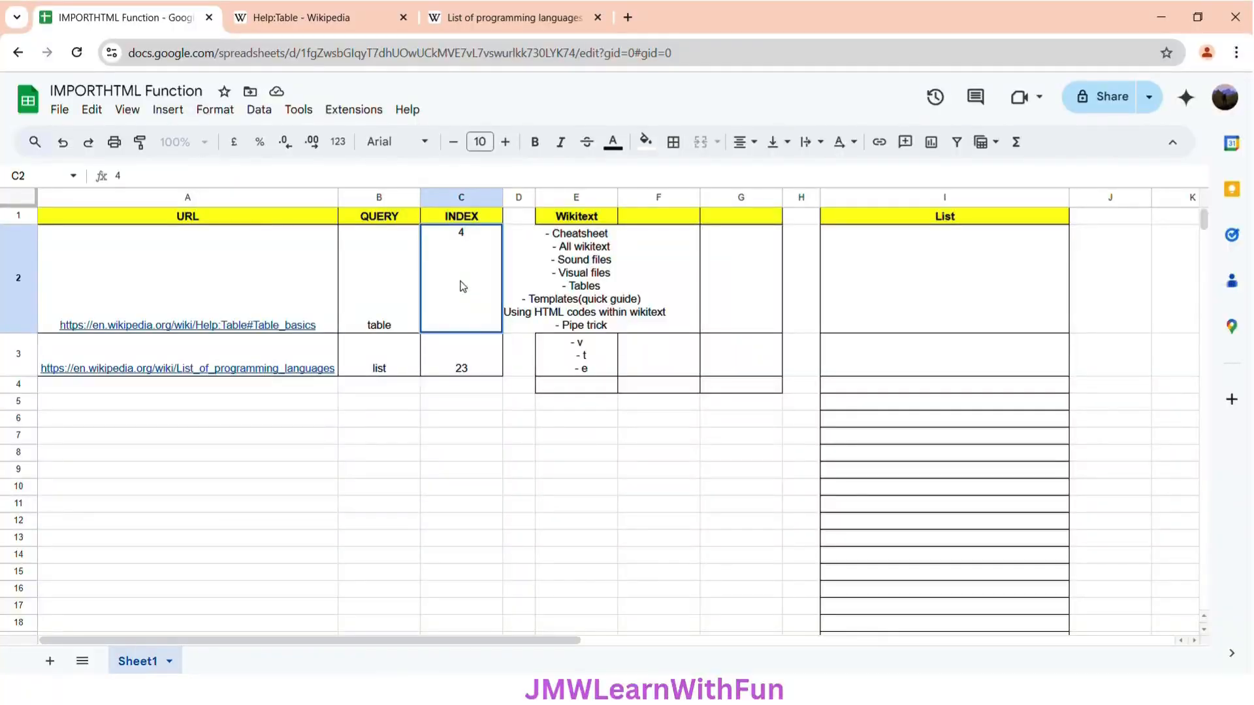
key("Return")
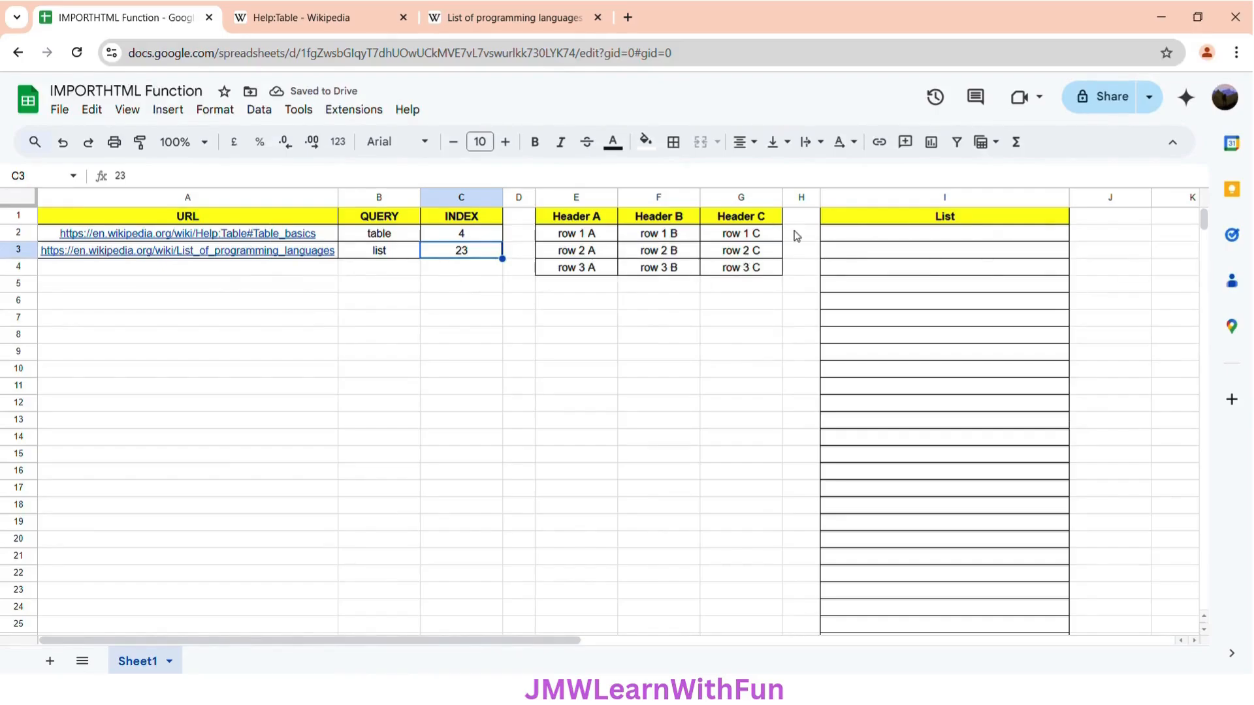
Look at the C section of the List of programming languages Wikipedia page
left_click(872, 239)
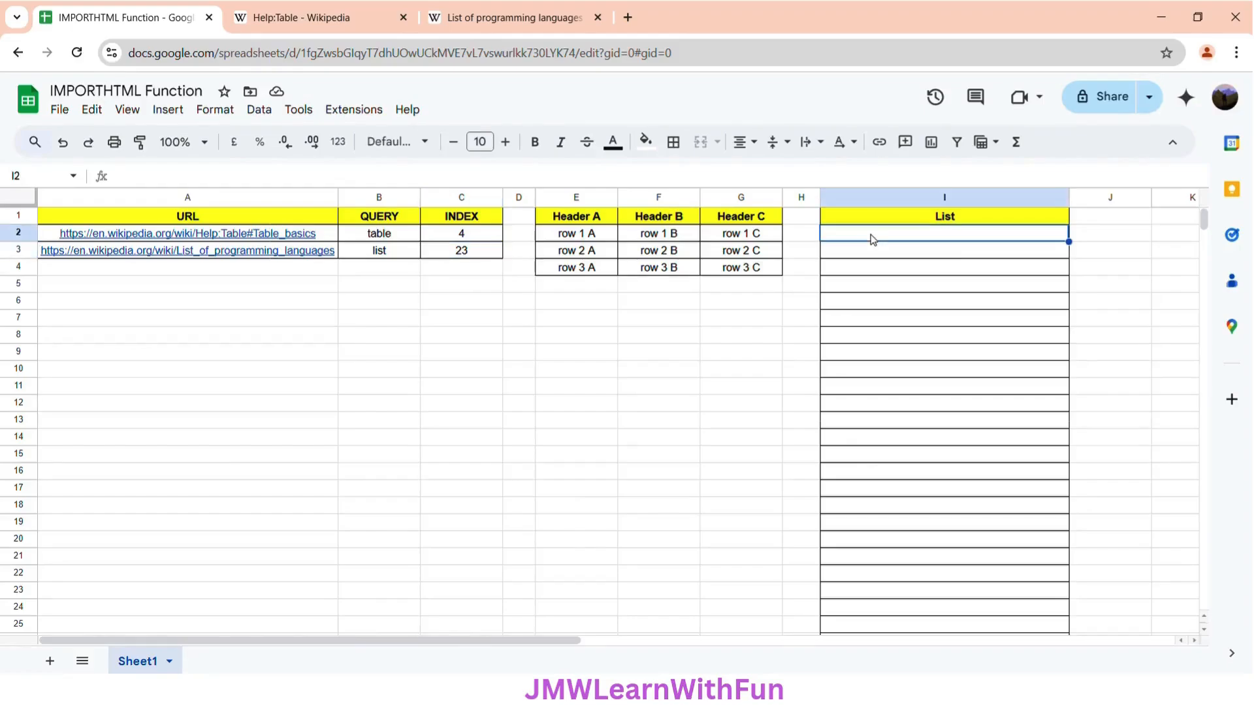
left_click(546, 18)
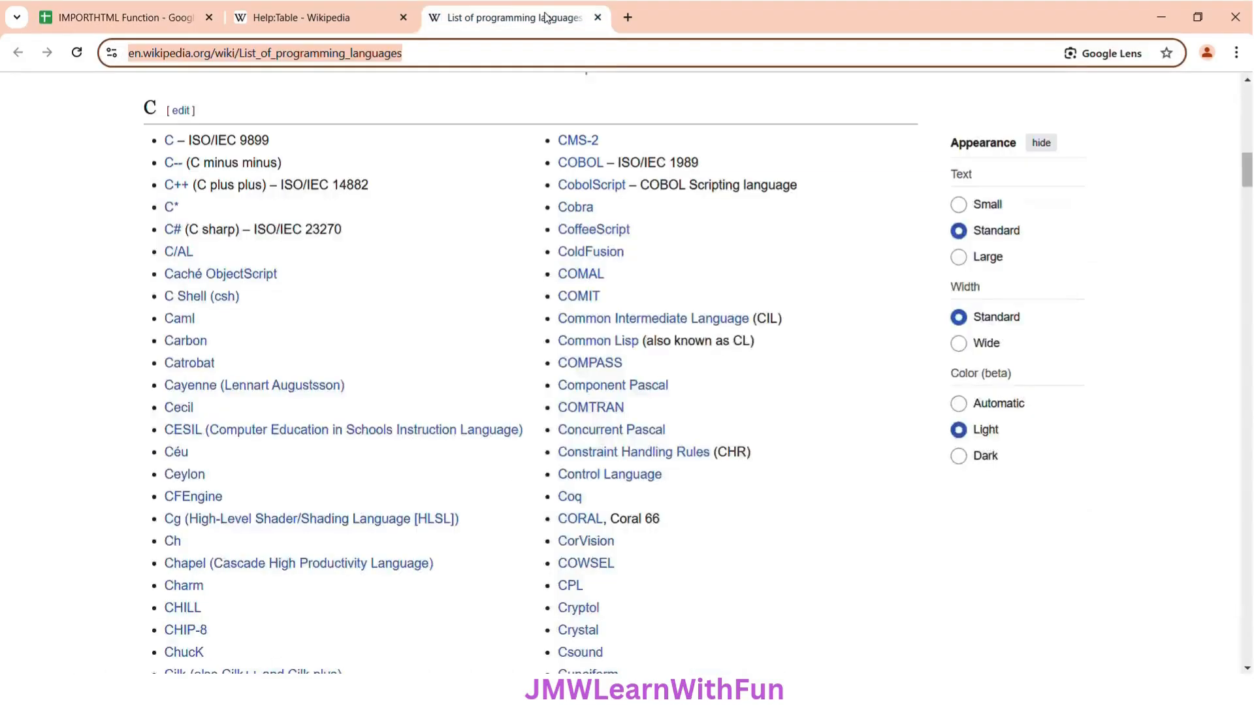
left_click(131, 8)
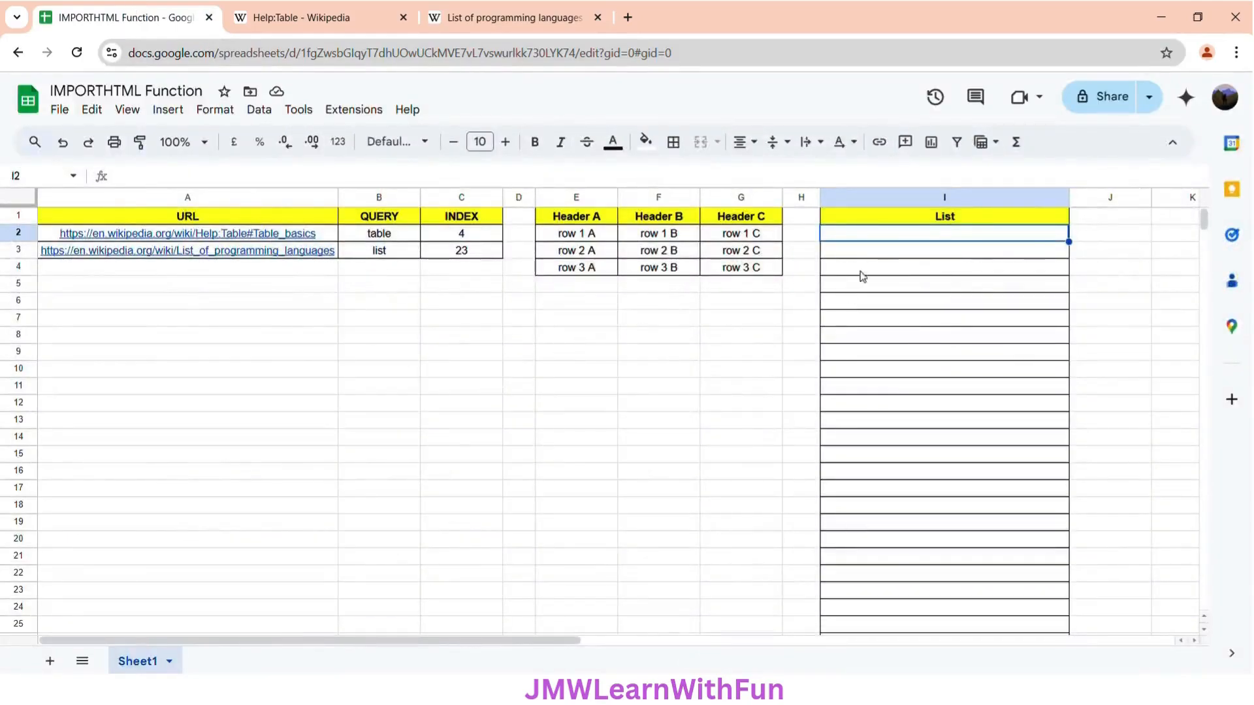
Start an IMPORTHTML formula in I2 using A3 as the URL and B3 as the query
double_click(904, 240)
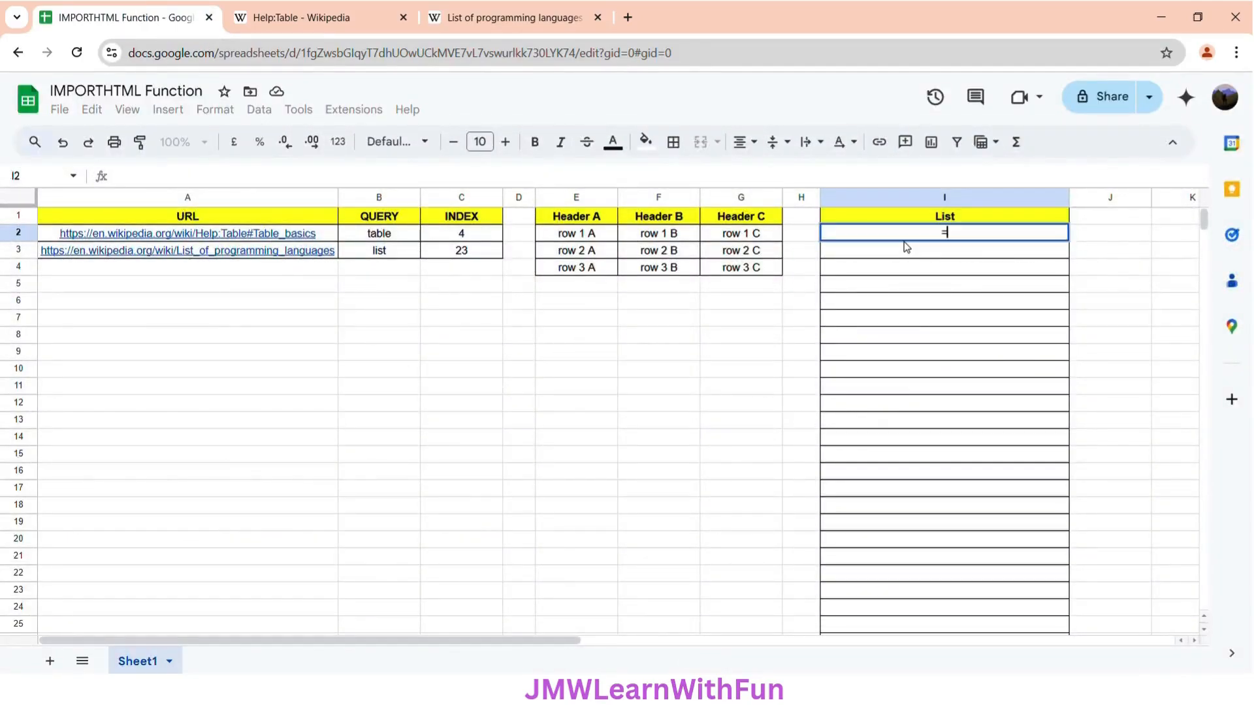
type("=IMPO")
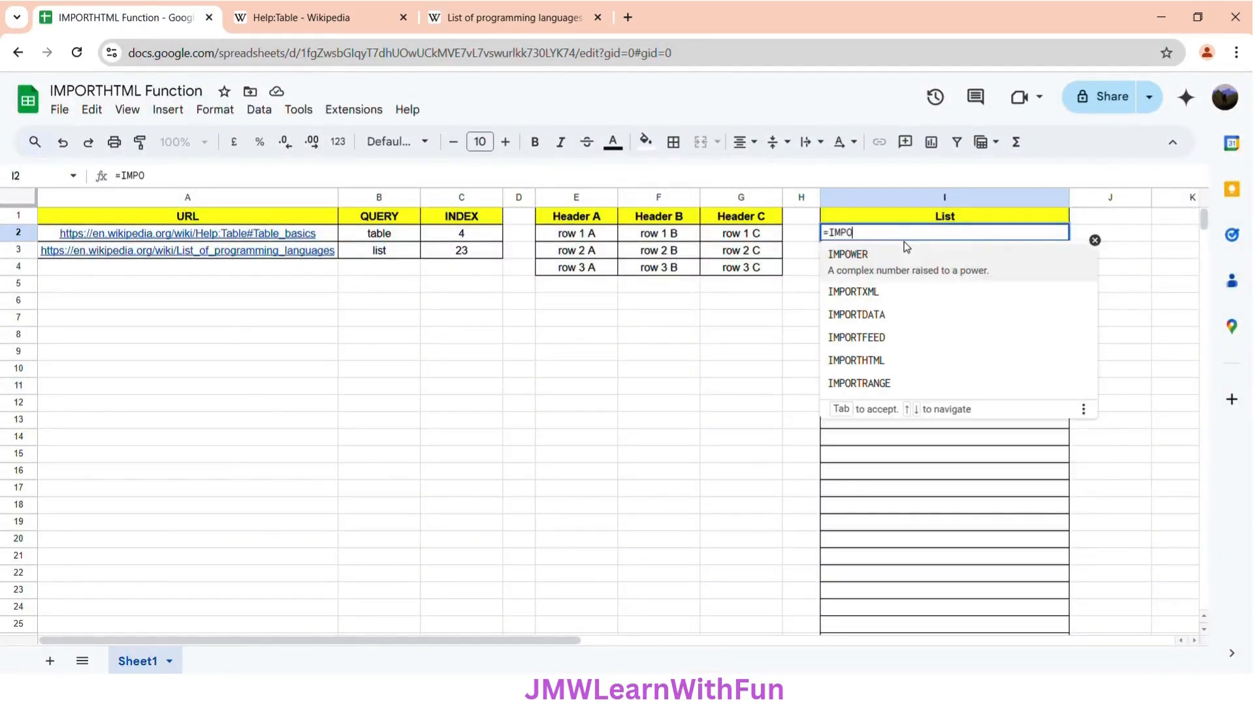
type("RTHTM")
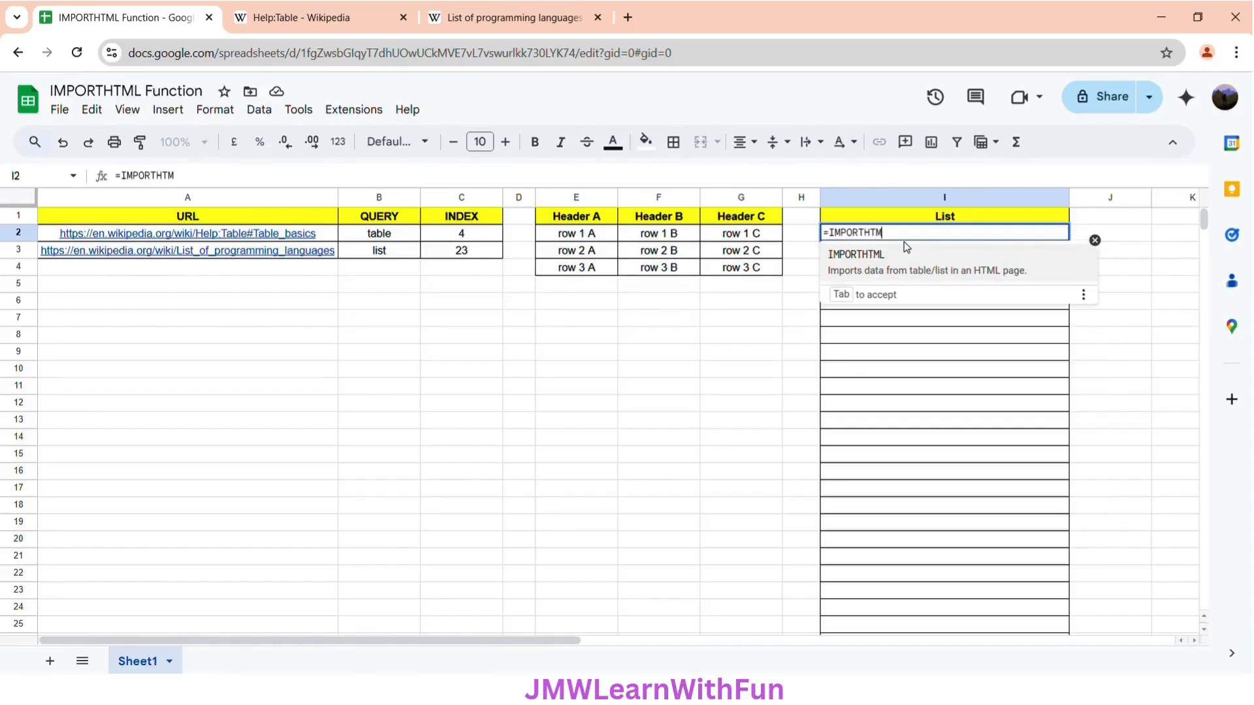
type("L(")
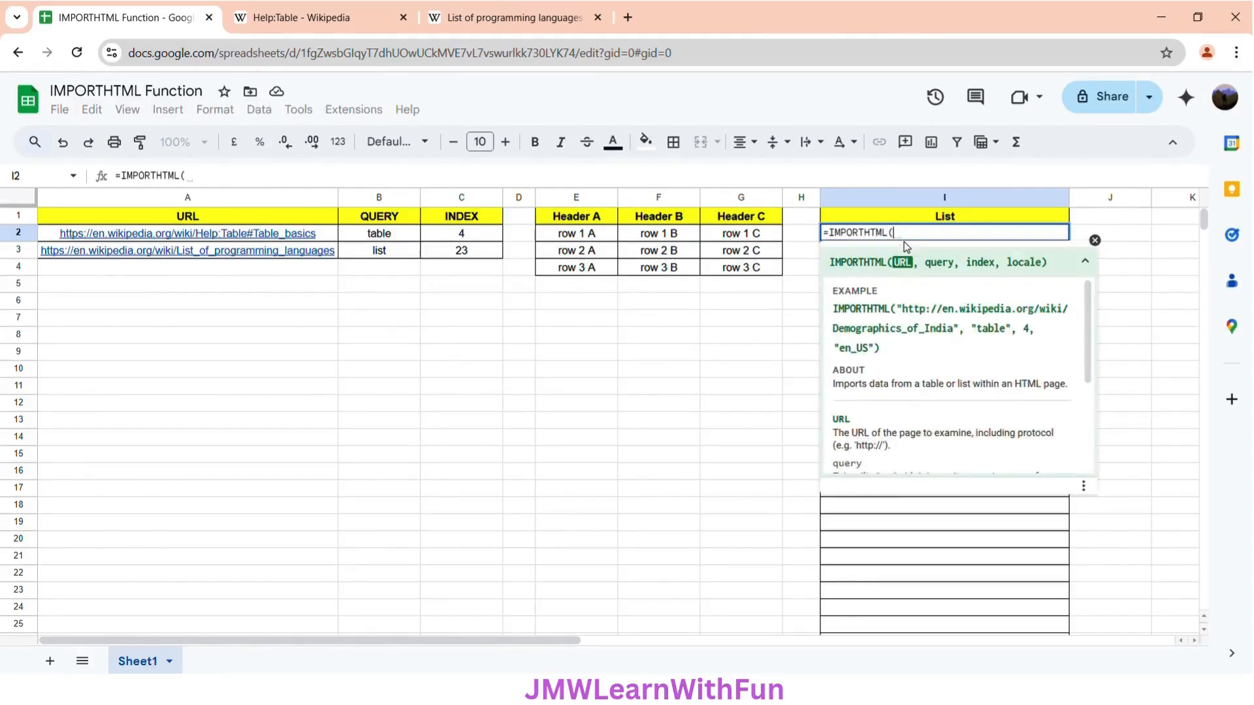
left_click(196, 255)
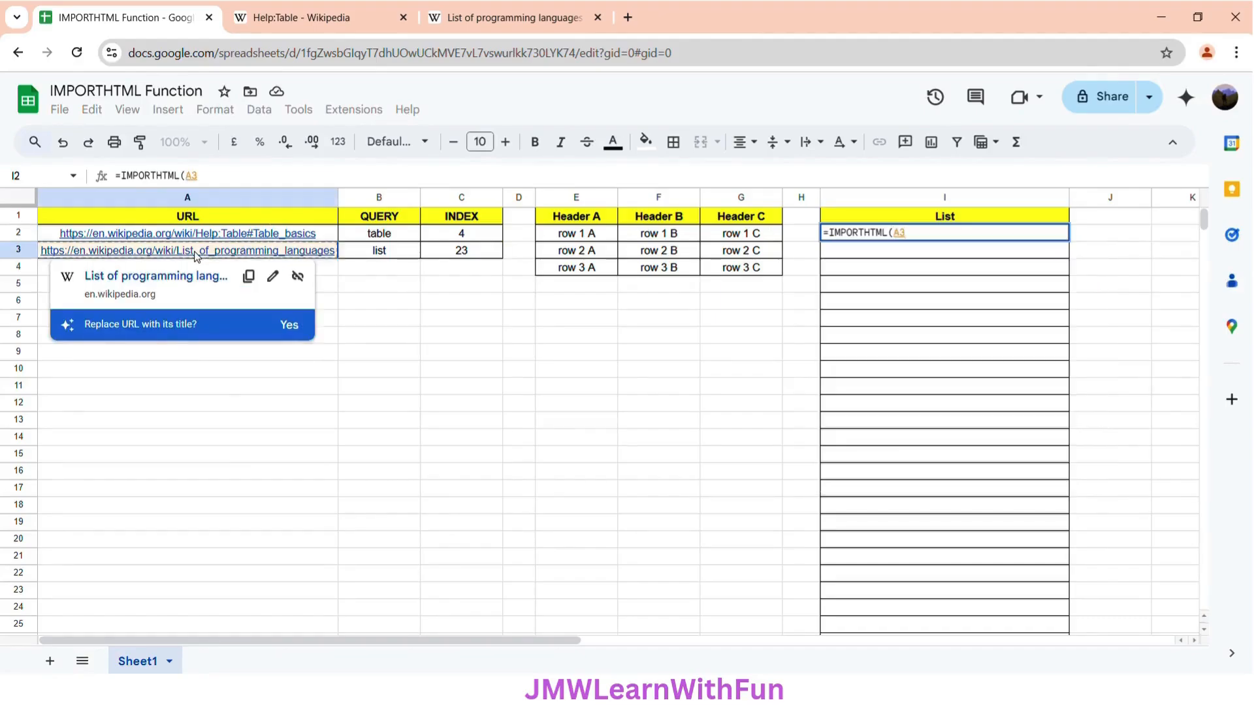
type(",")
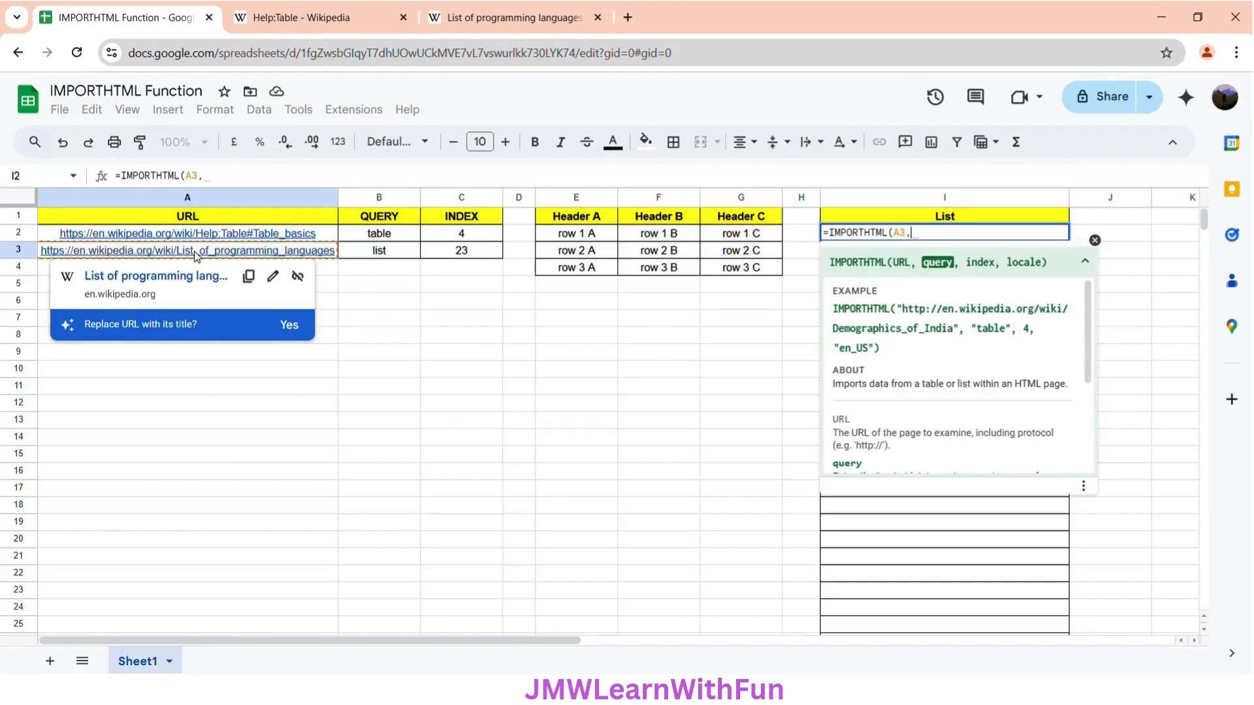
left_click(364, 254)
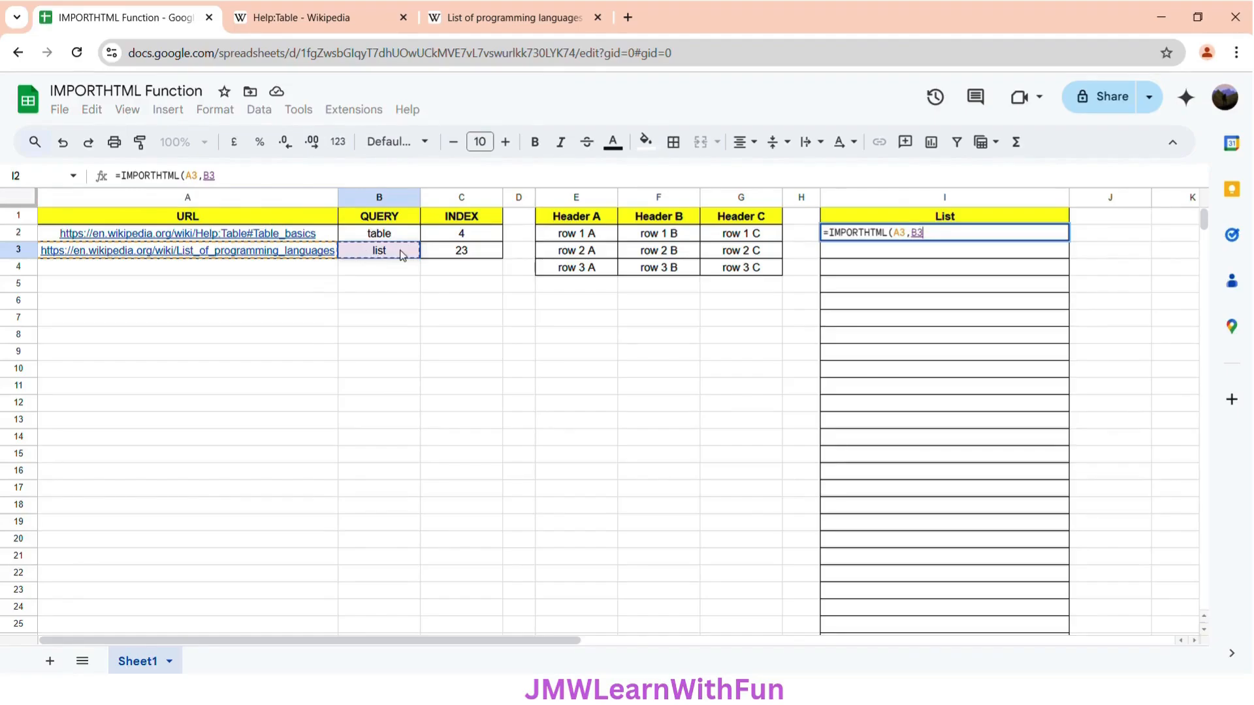
type(",")
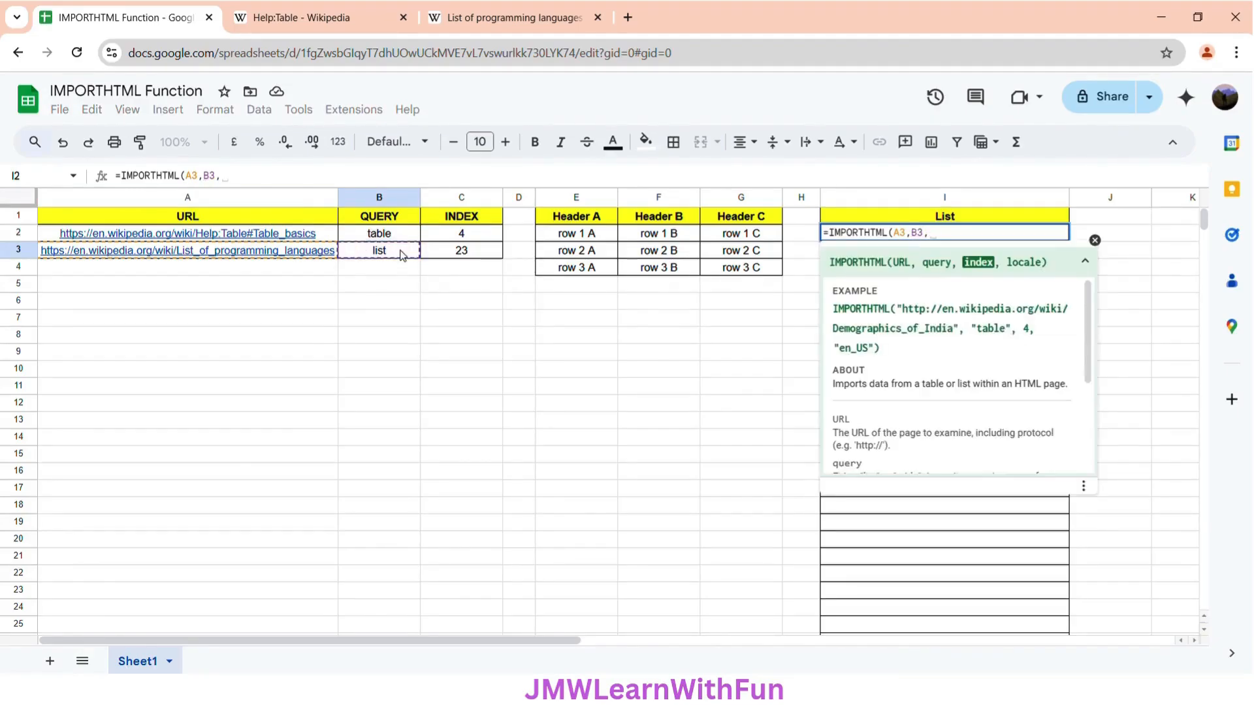
Complete the I2 formula as =IMPORTHTML(A3,B3,C3) and fit column I's width to the imported list
left_click(486, 6)
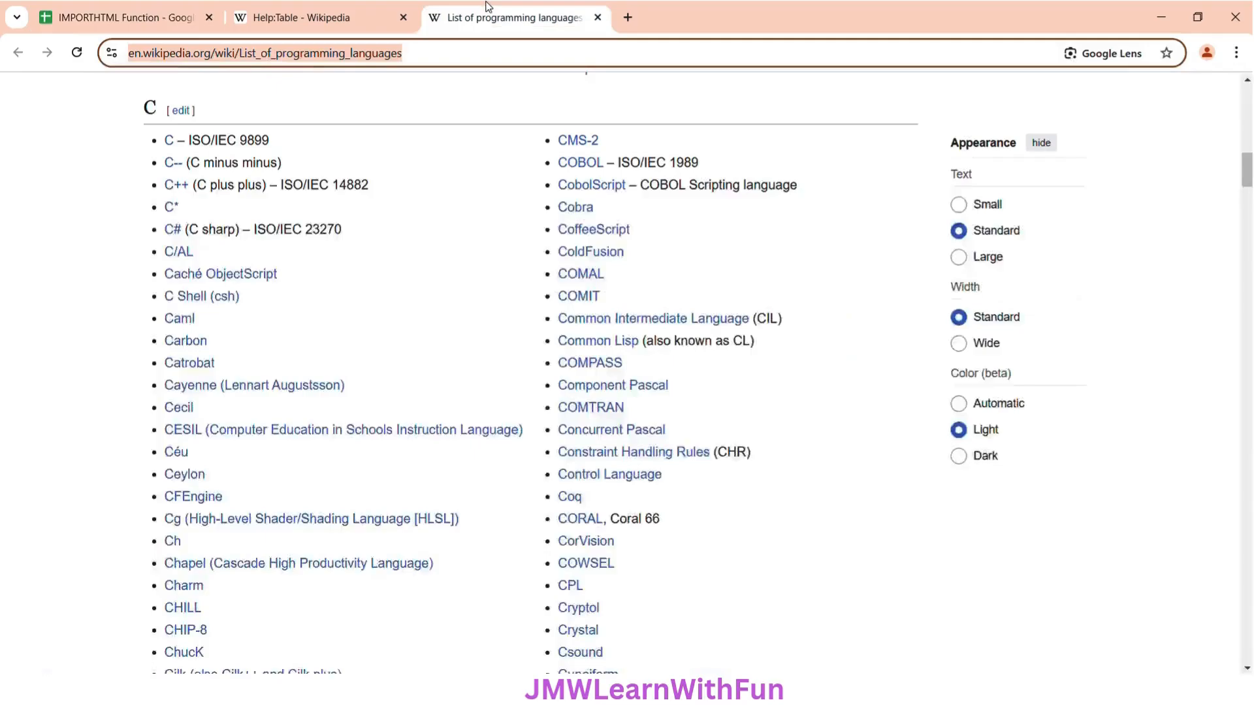
left_click(123, 3)
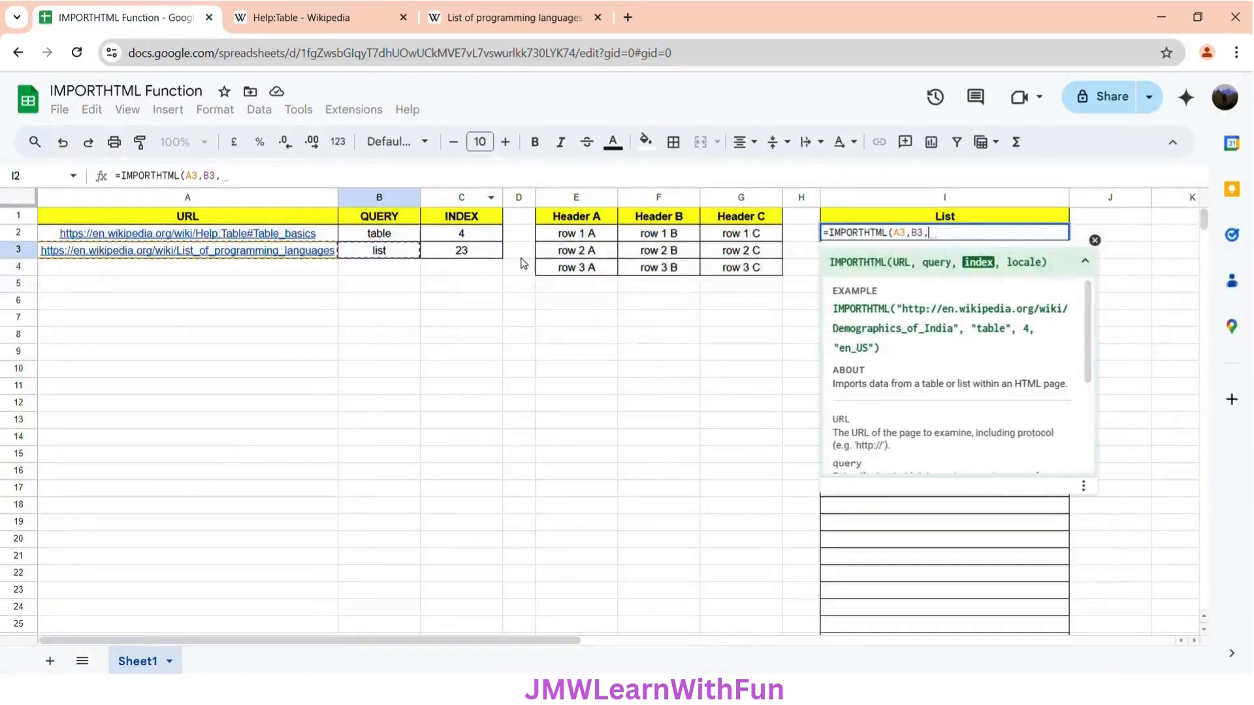
left_click(476, 257)
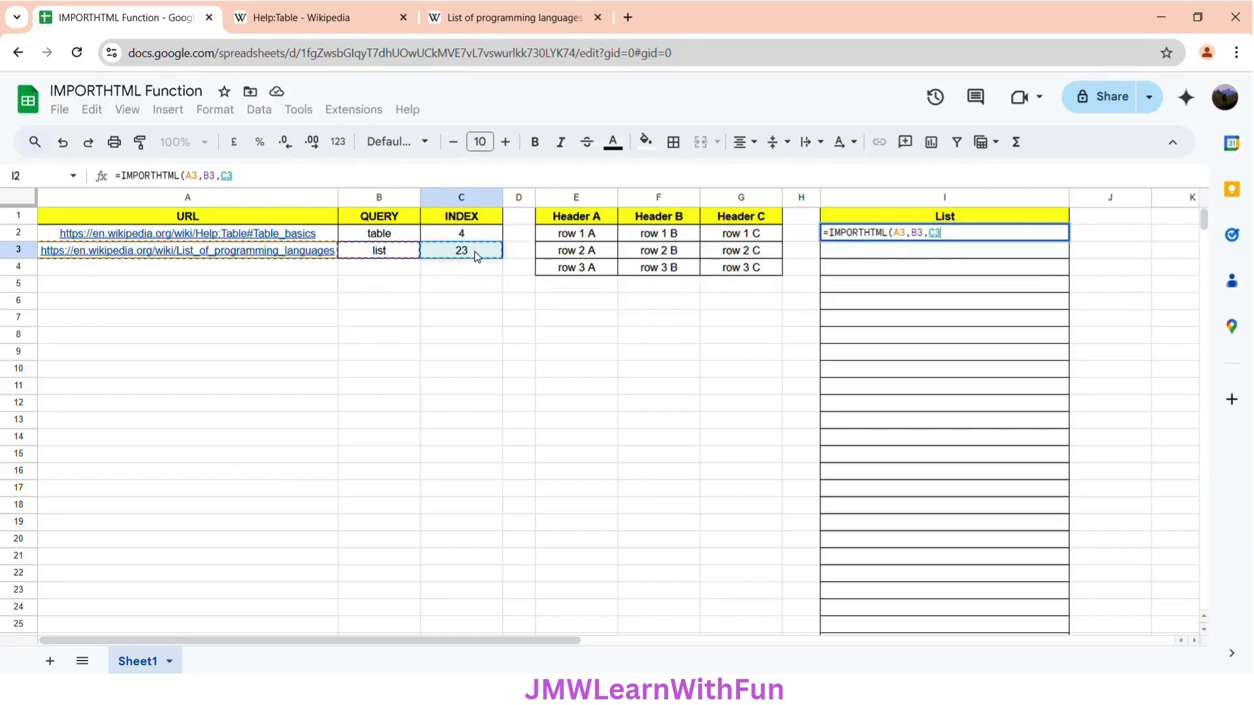
type(")")
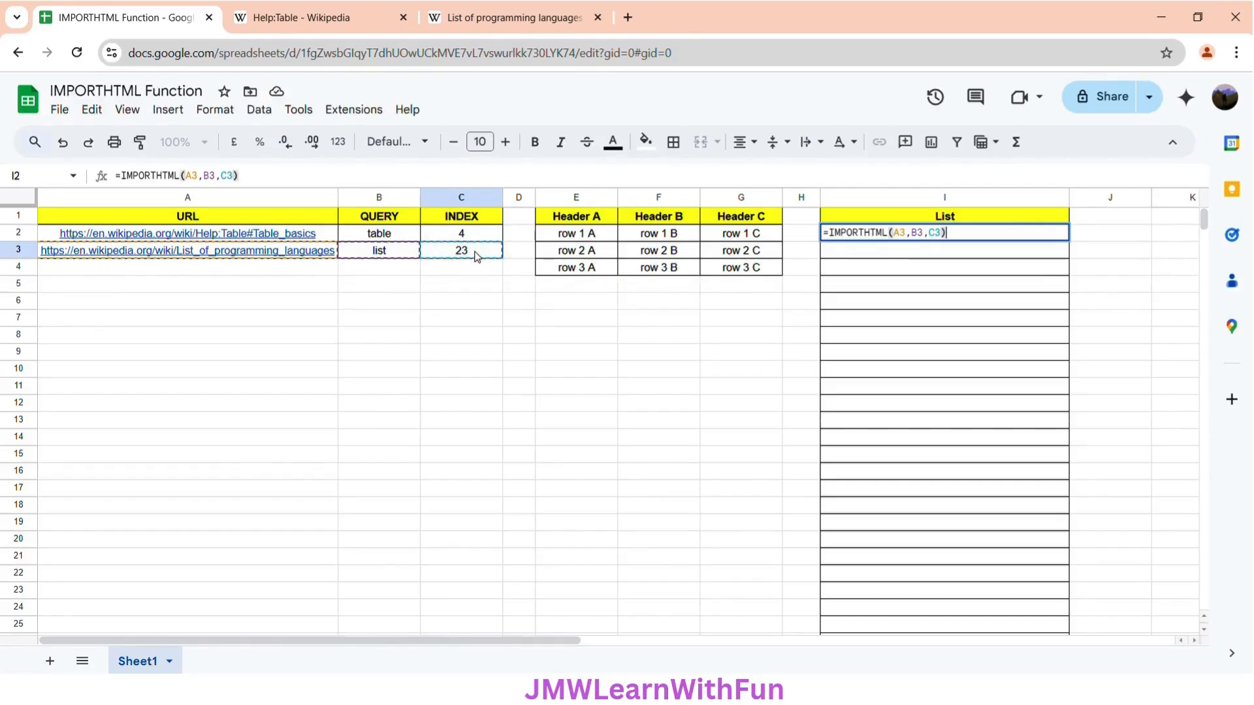
key("Return")
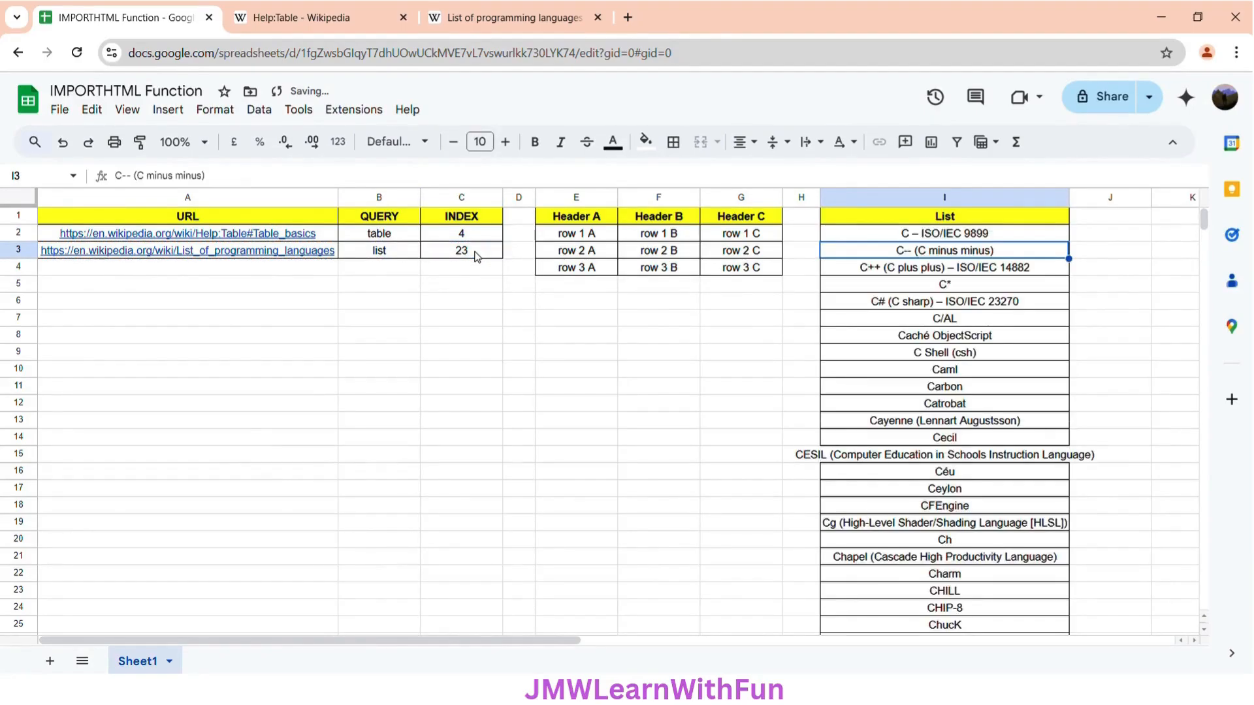
double_click(1069, 197)
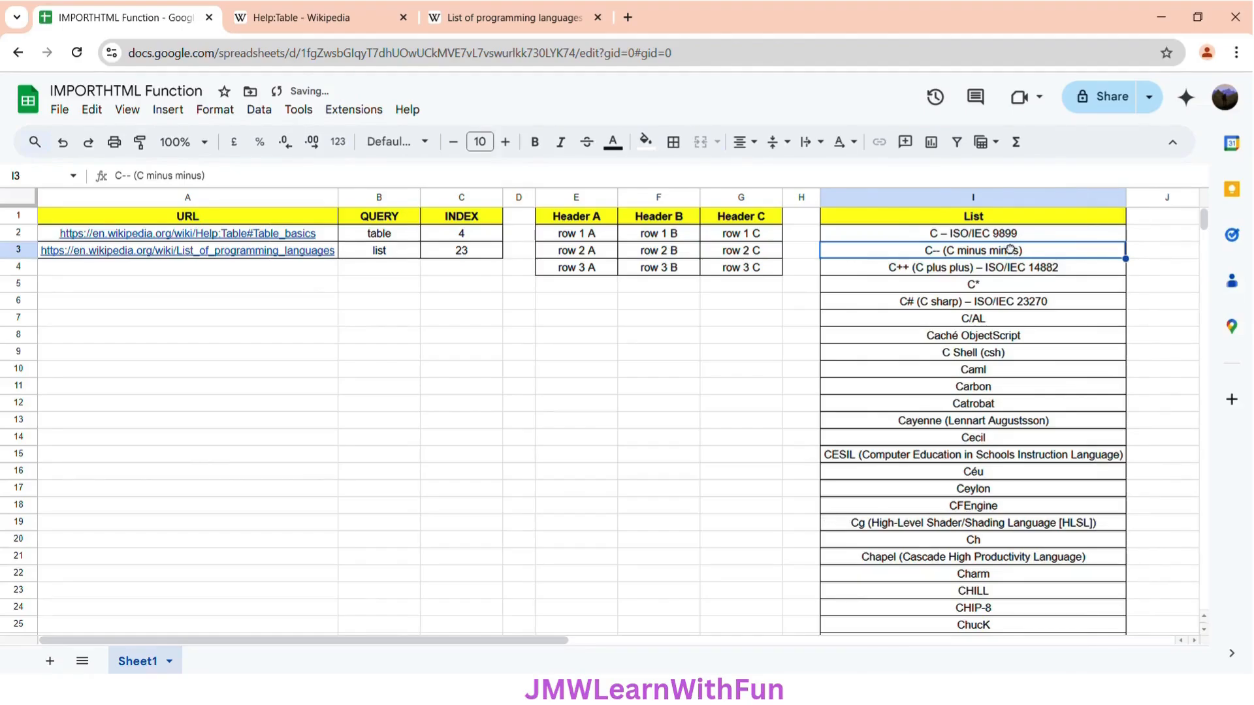
Compare the whole list imported at I2 with the C section of the List of programming languages Wikipedia page
left_click(934, 239)
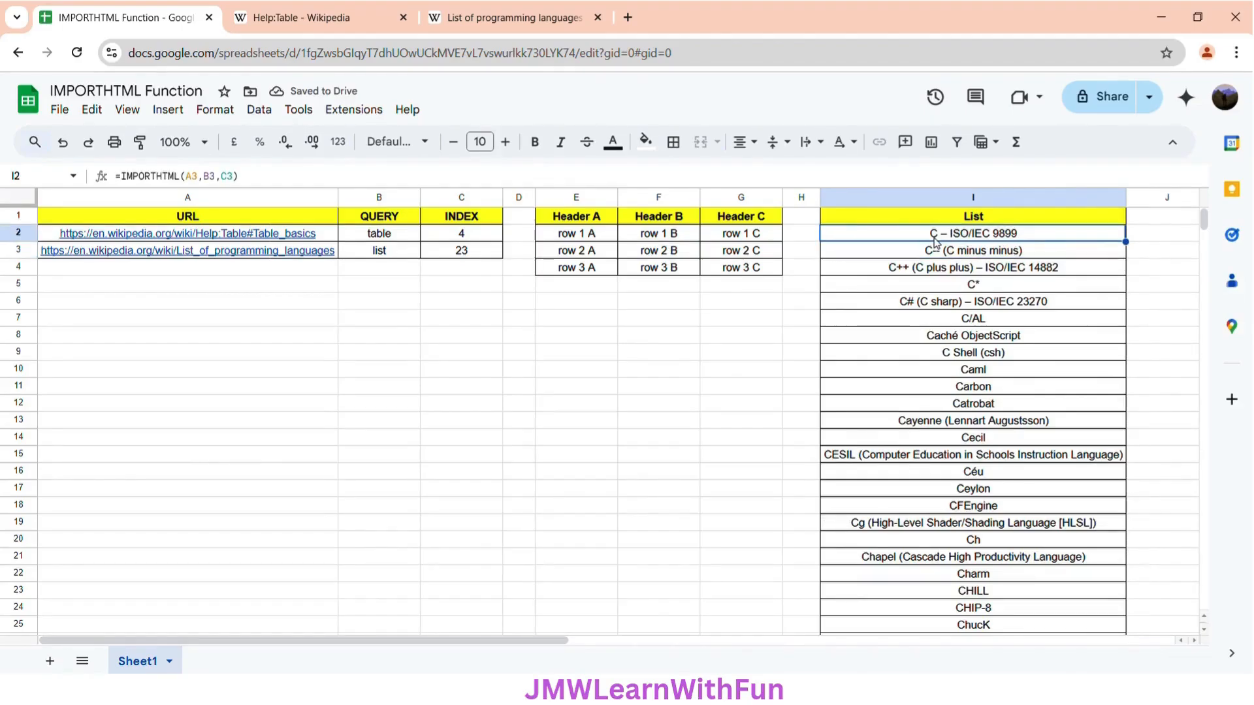
left_click(482, 10)
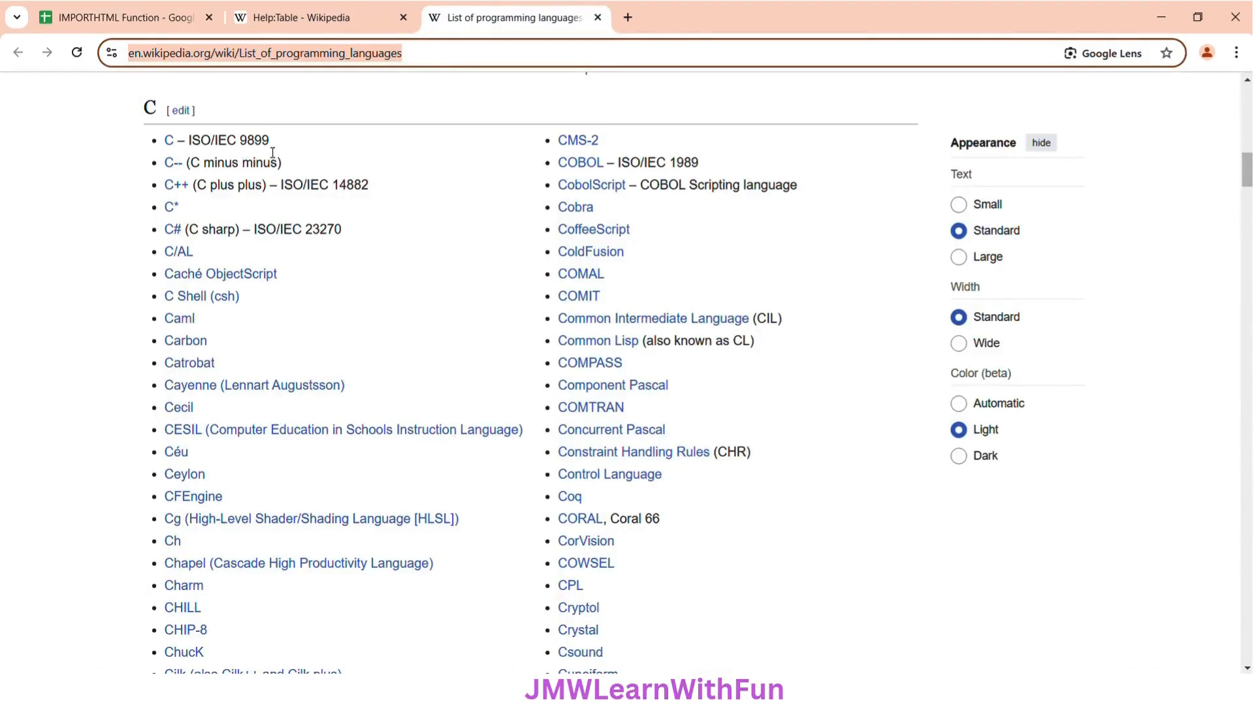
left_click(127, 14)
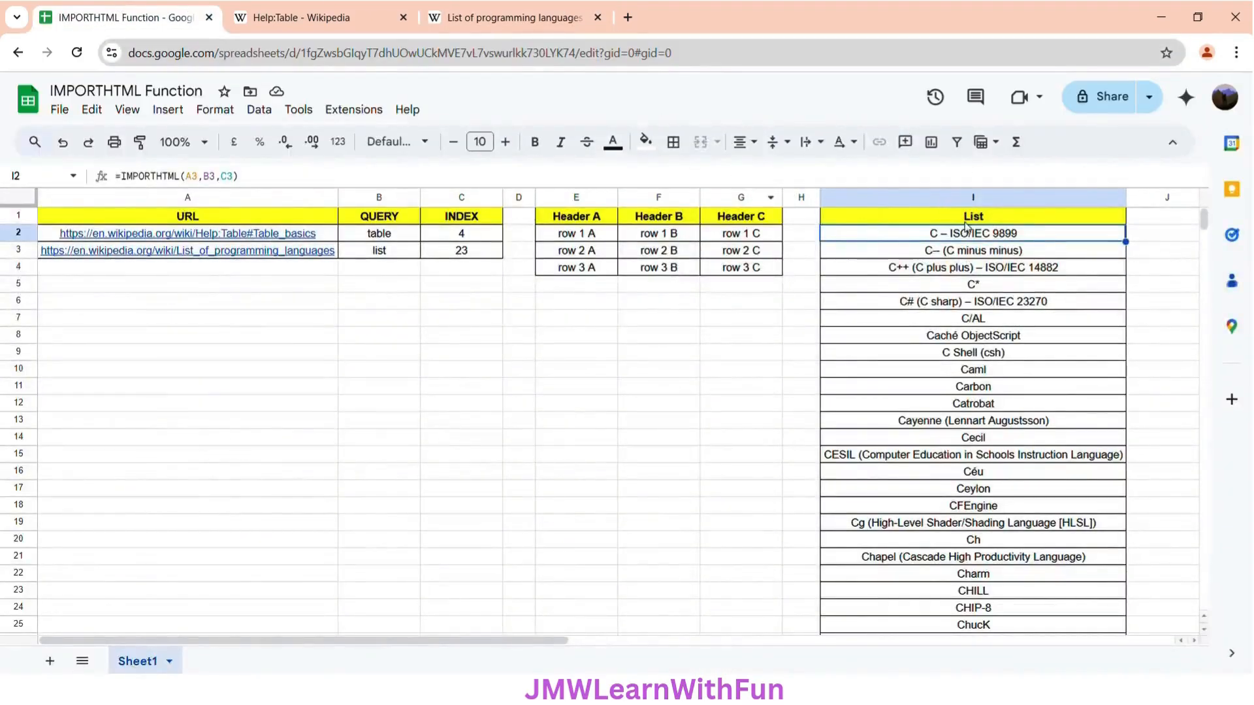
scroll(971, 359, "down", 9)
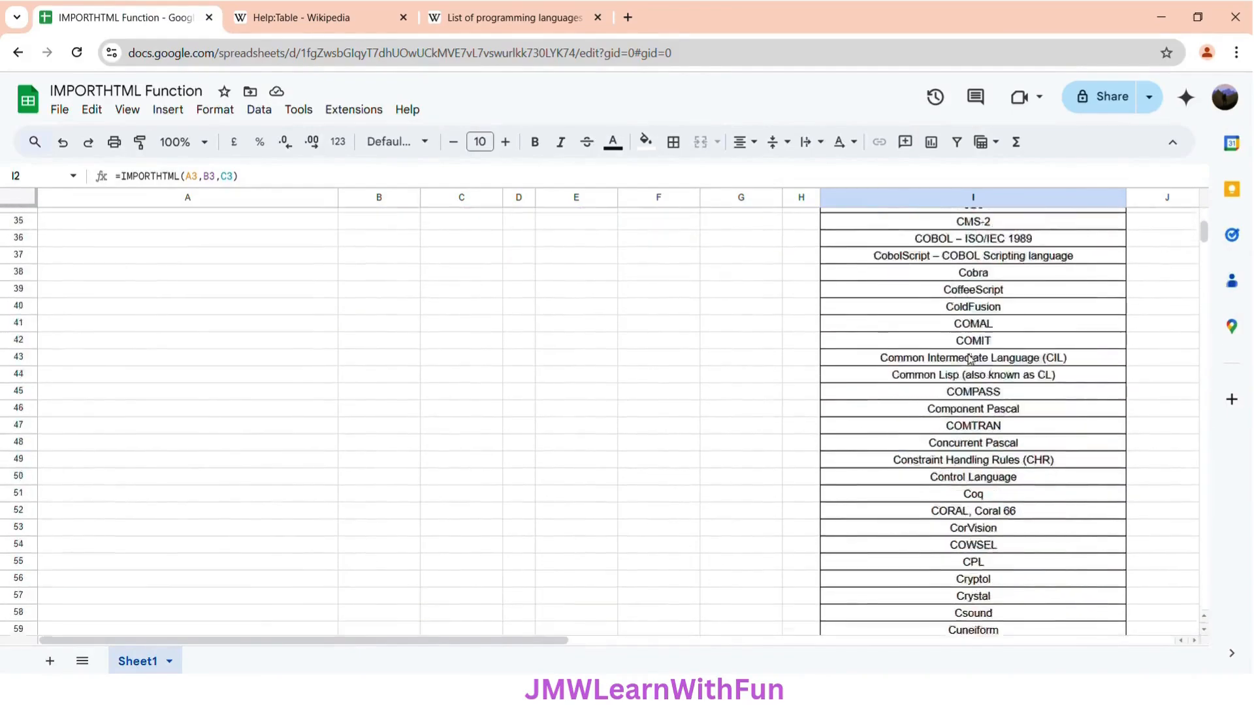
scroll(971, 358, "down", 6)
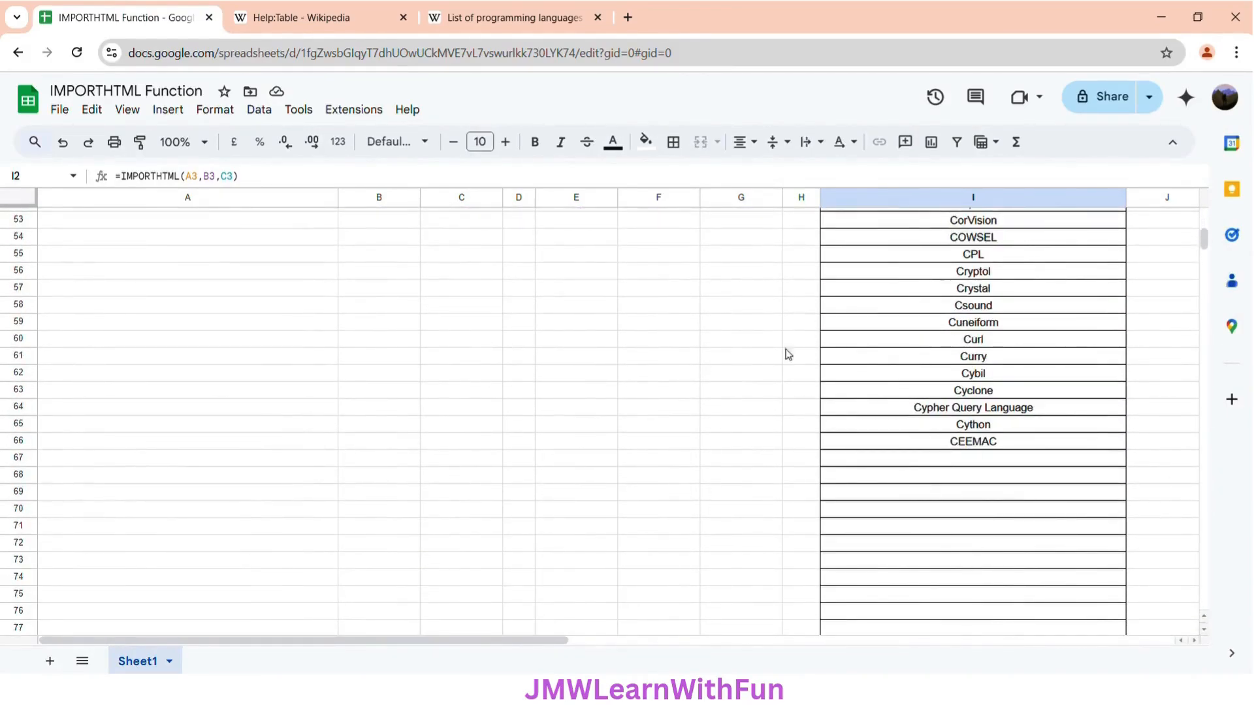
left_click(489, 9)
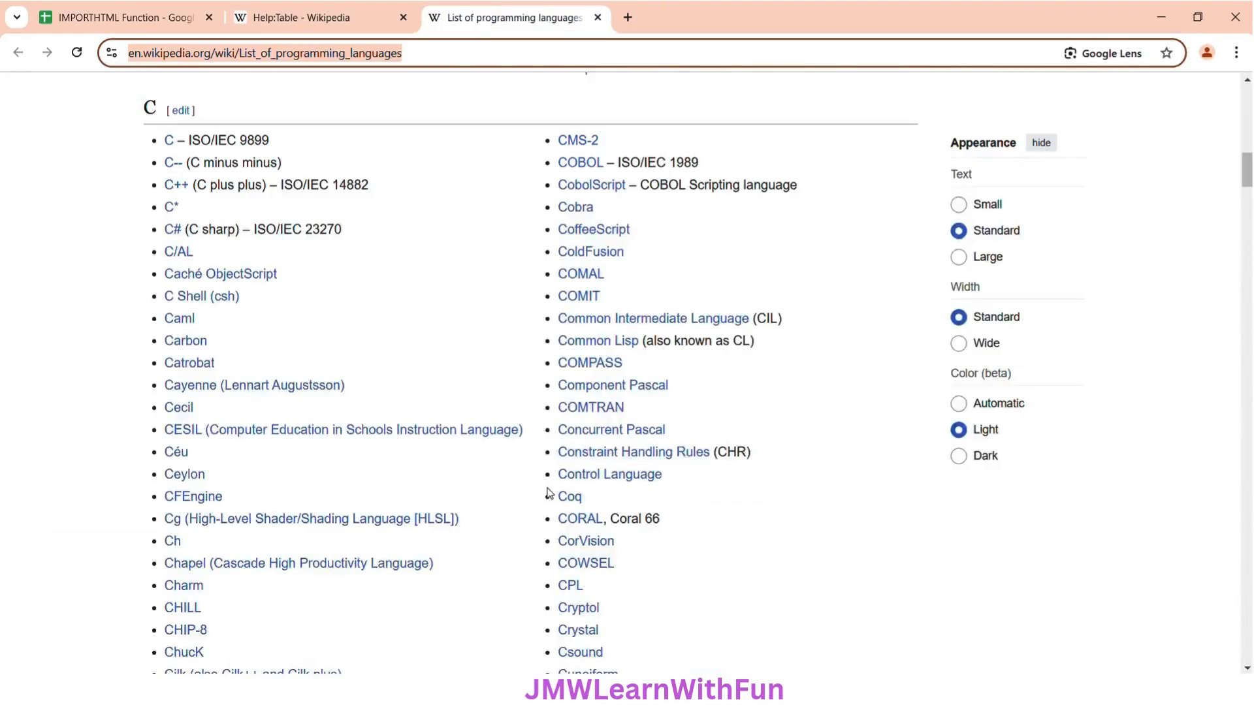
scroll(552, 493, "down", 4)
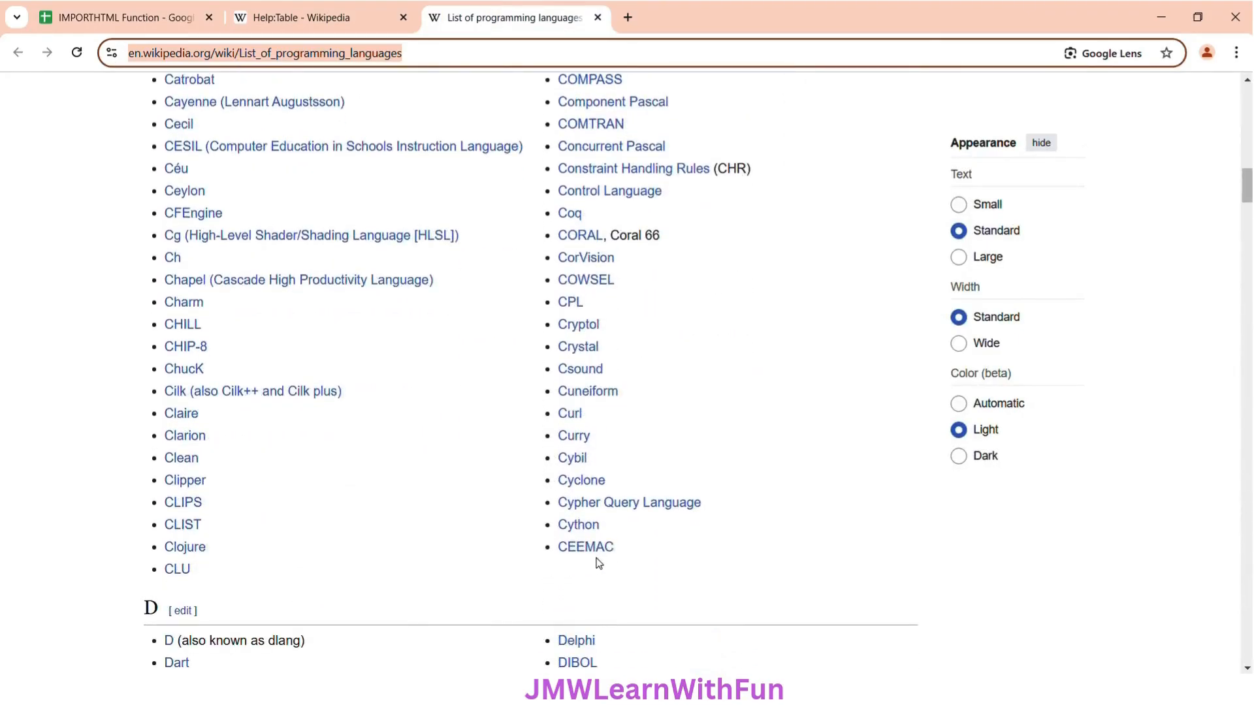
scroll(396, 224, "up", 4)
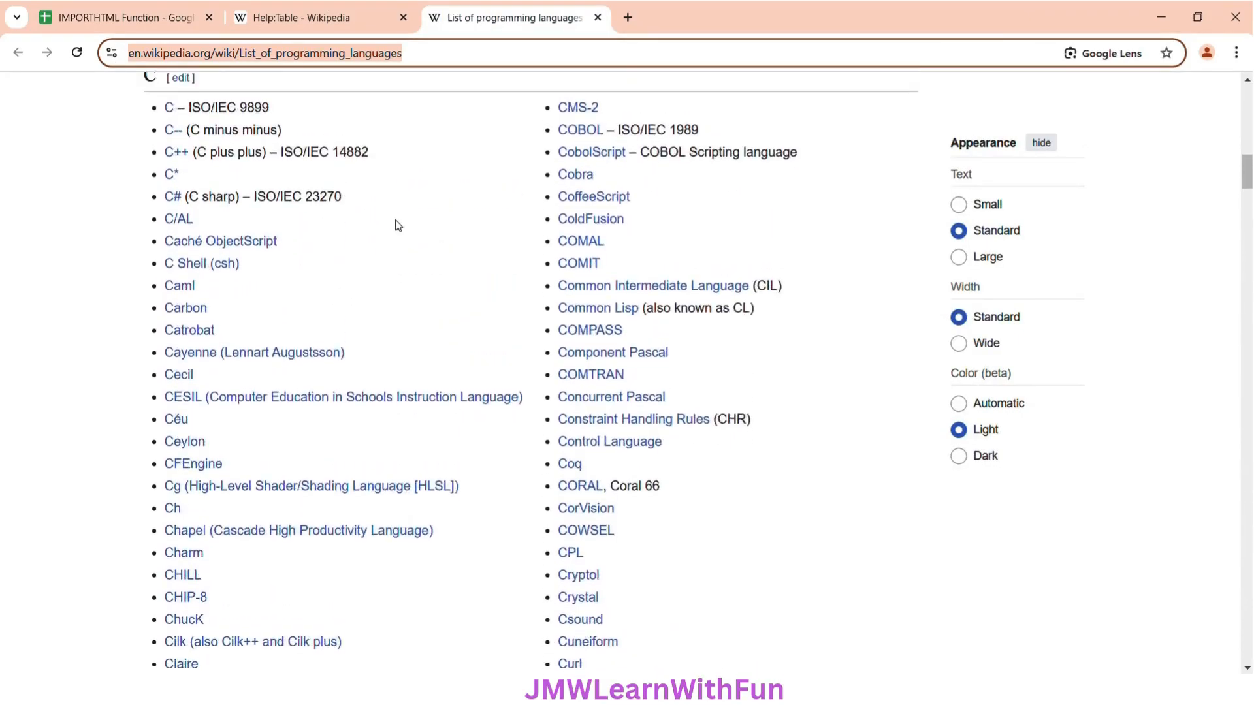
left_click(115, 2)
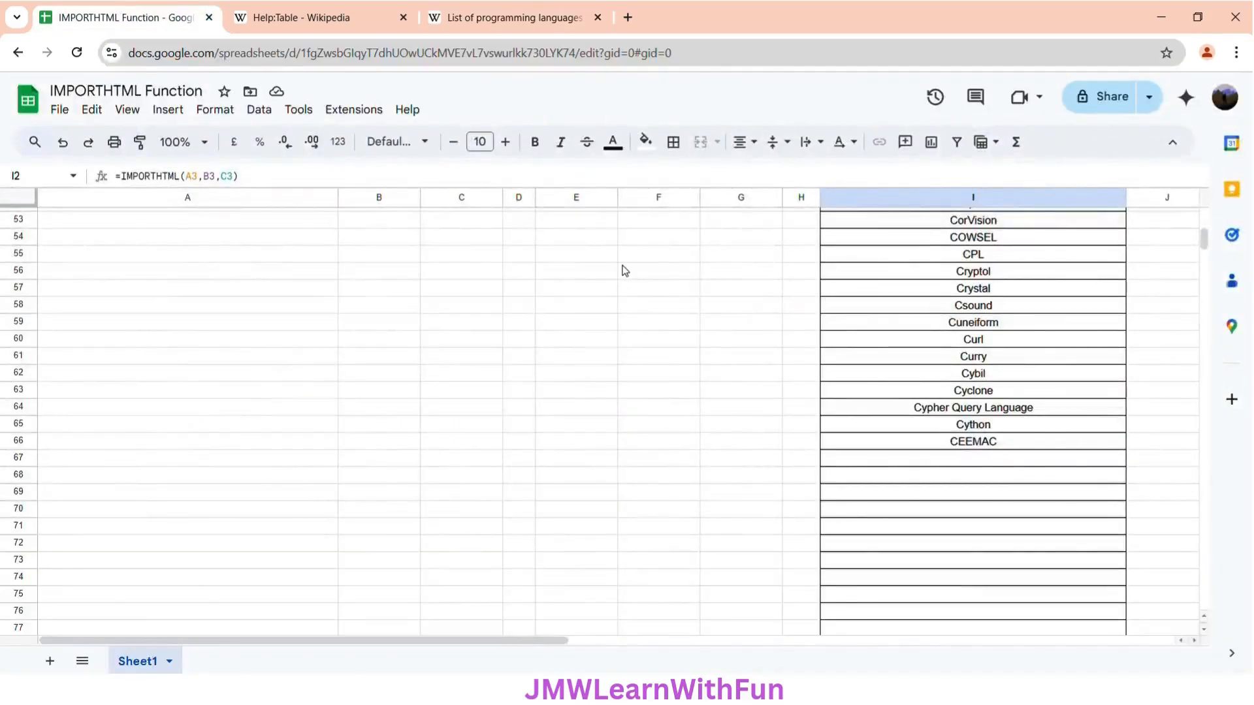
Copy the full Help:Table URL text from cell A2
scroll(624, 270, "up", 15)
left_click(575, 220)
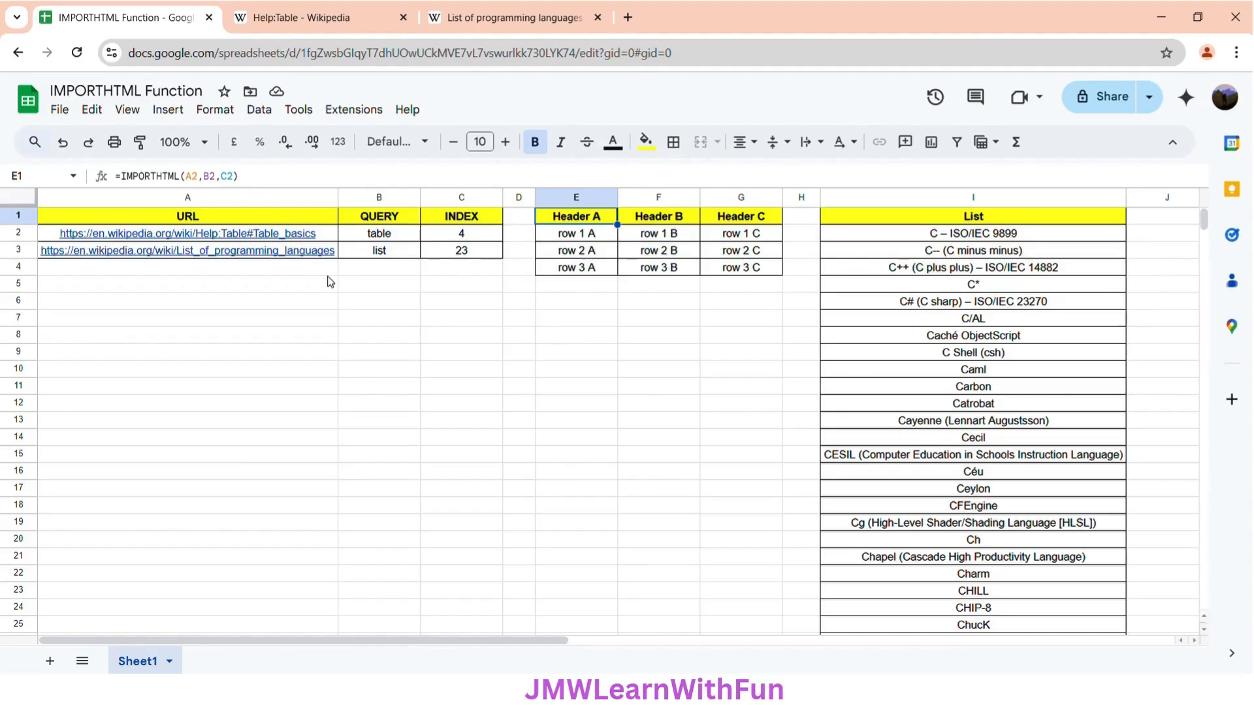
left_click(328, 240)
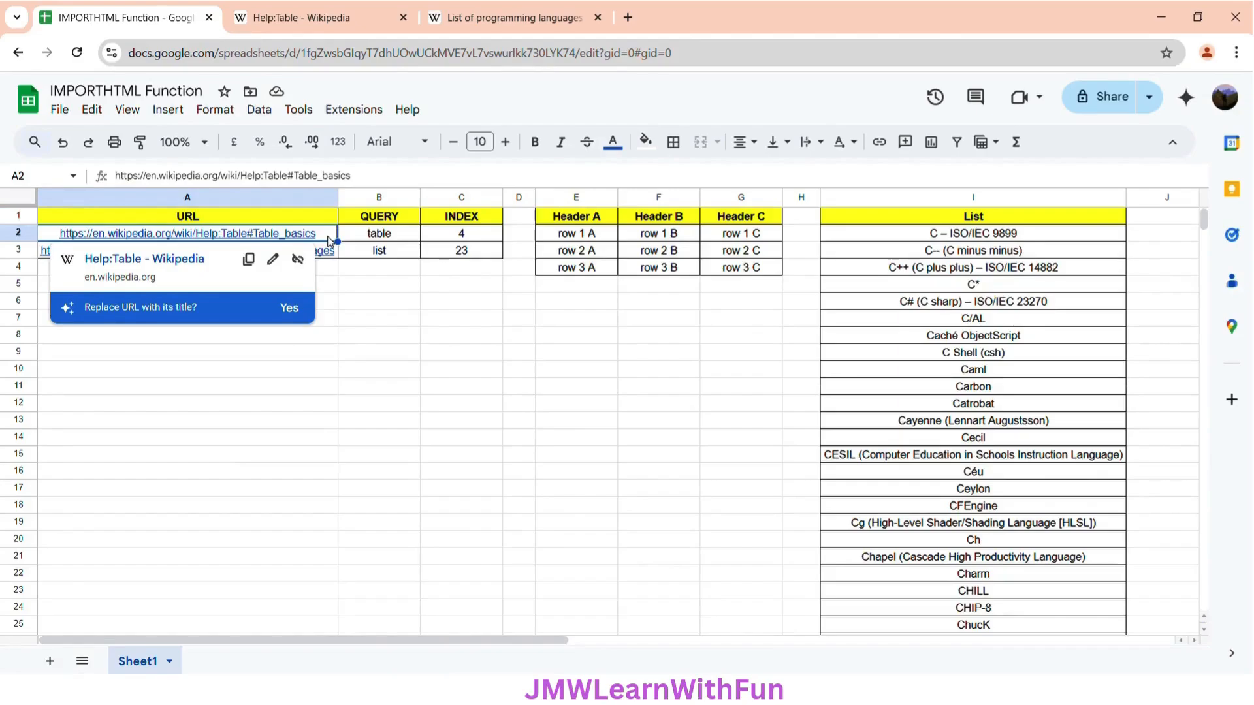
key("ctrl+c")
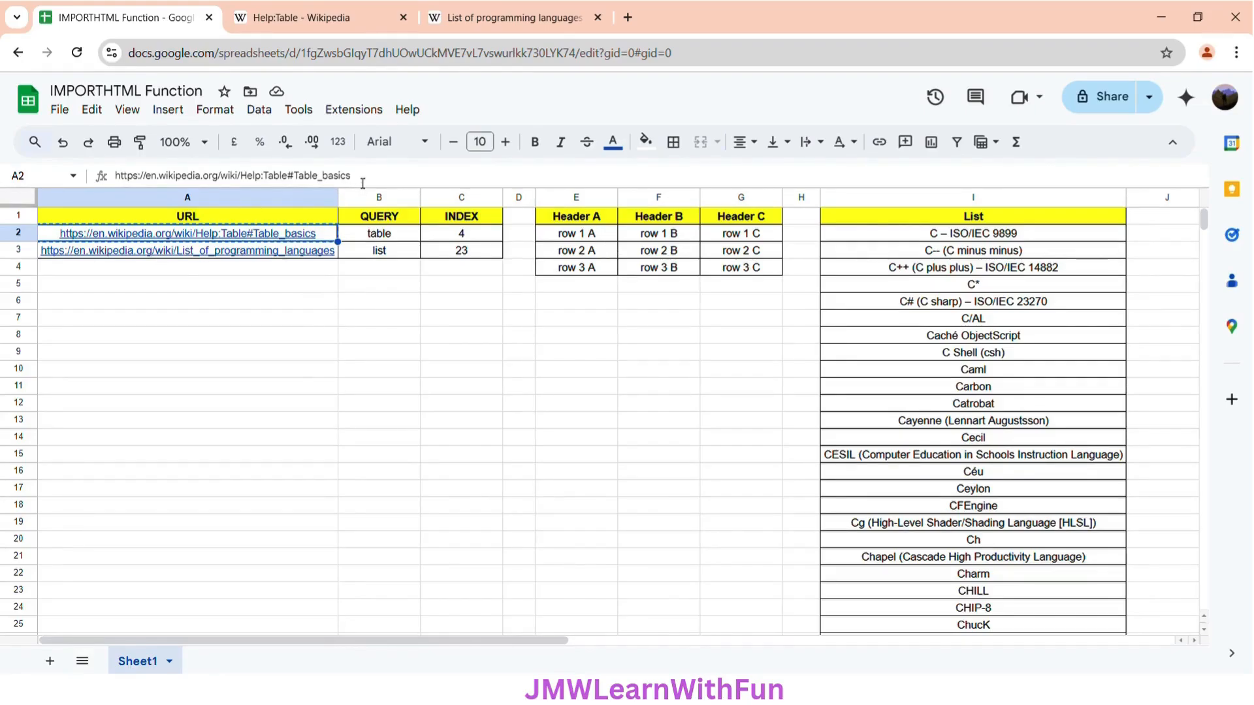
left_click_drag(362, 183, 22, 176)
key("ctrl+a")
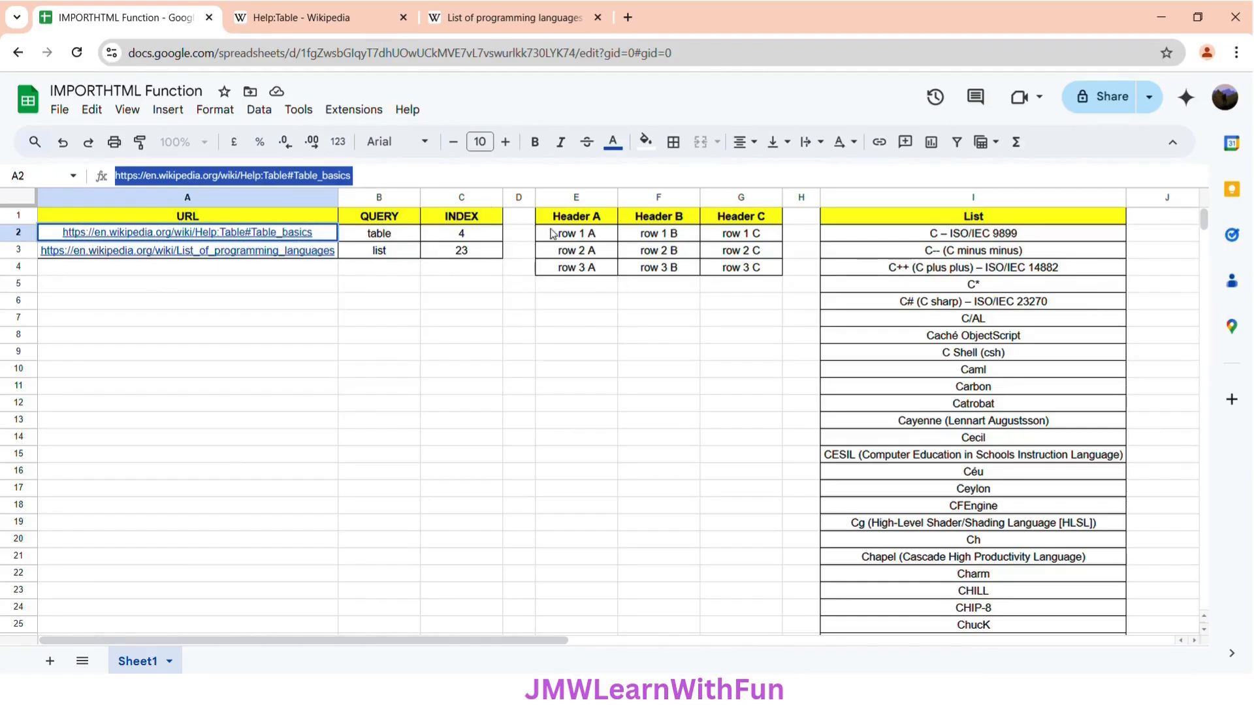
left_click(570, 233)
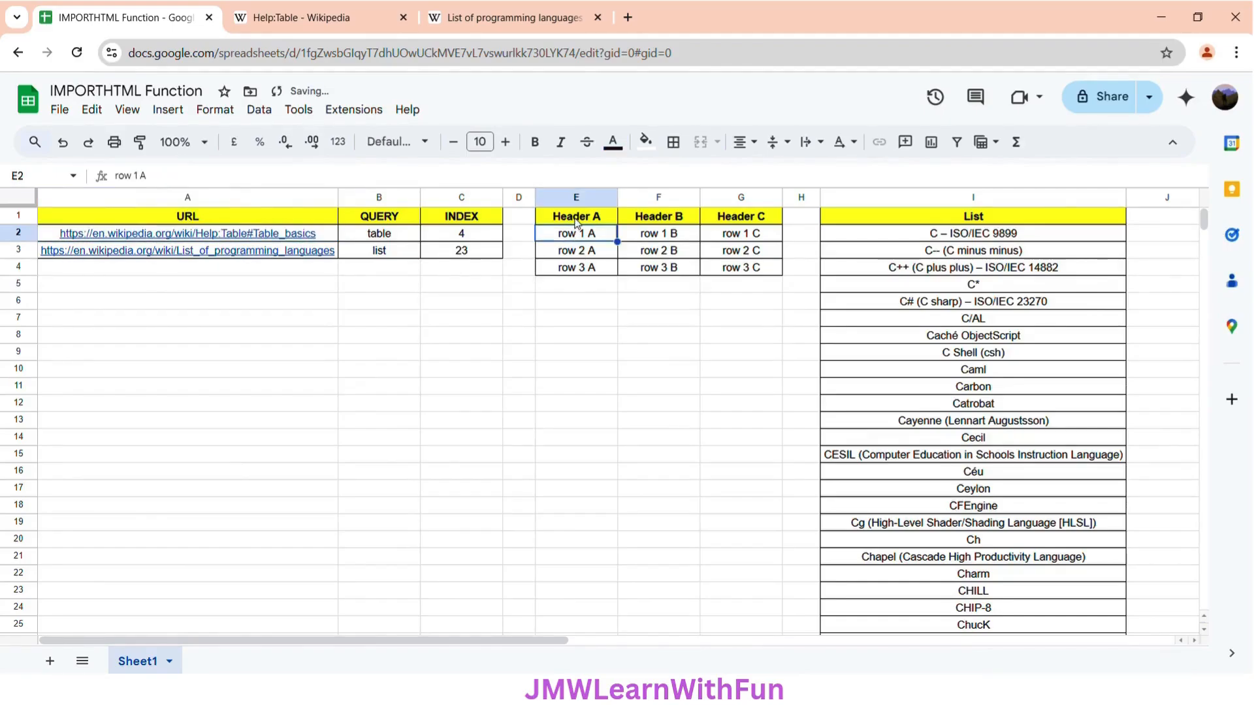
left_click(572, 216)
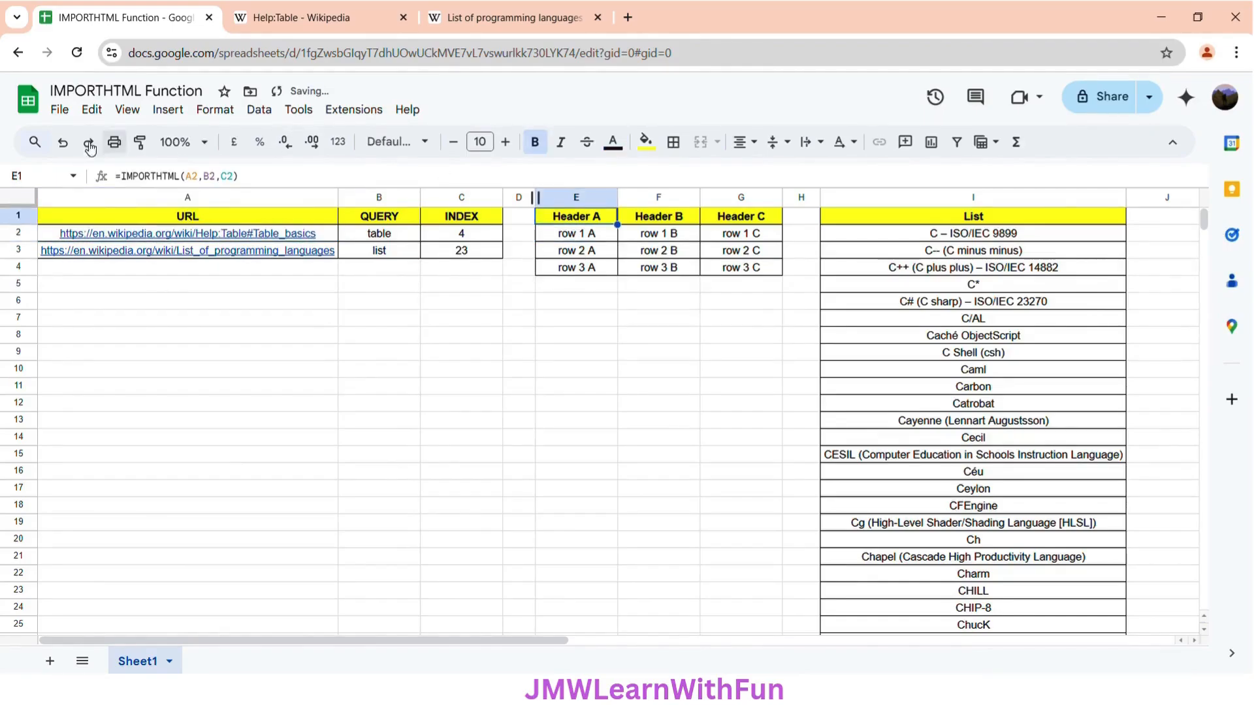
left_click(203, 183)
key("BackSpace")
key("BackSpace")
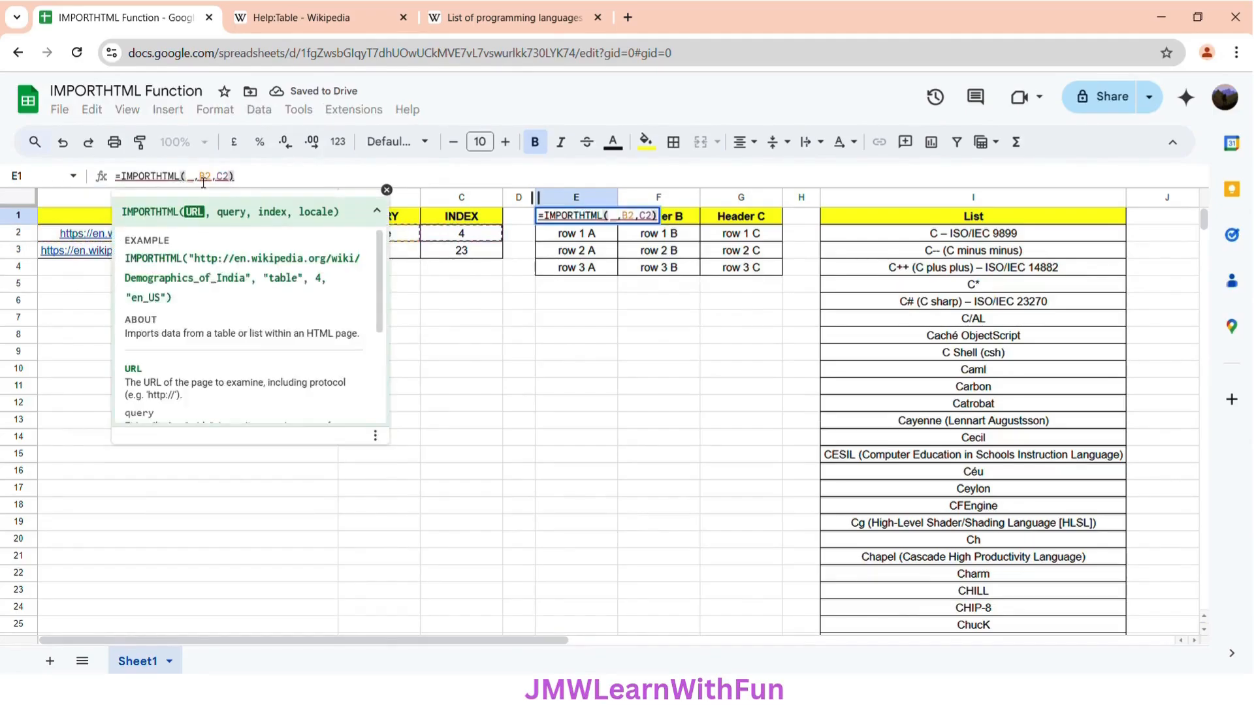
type("\"")
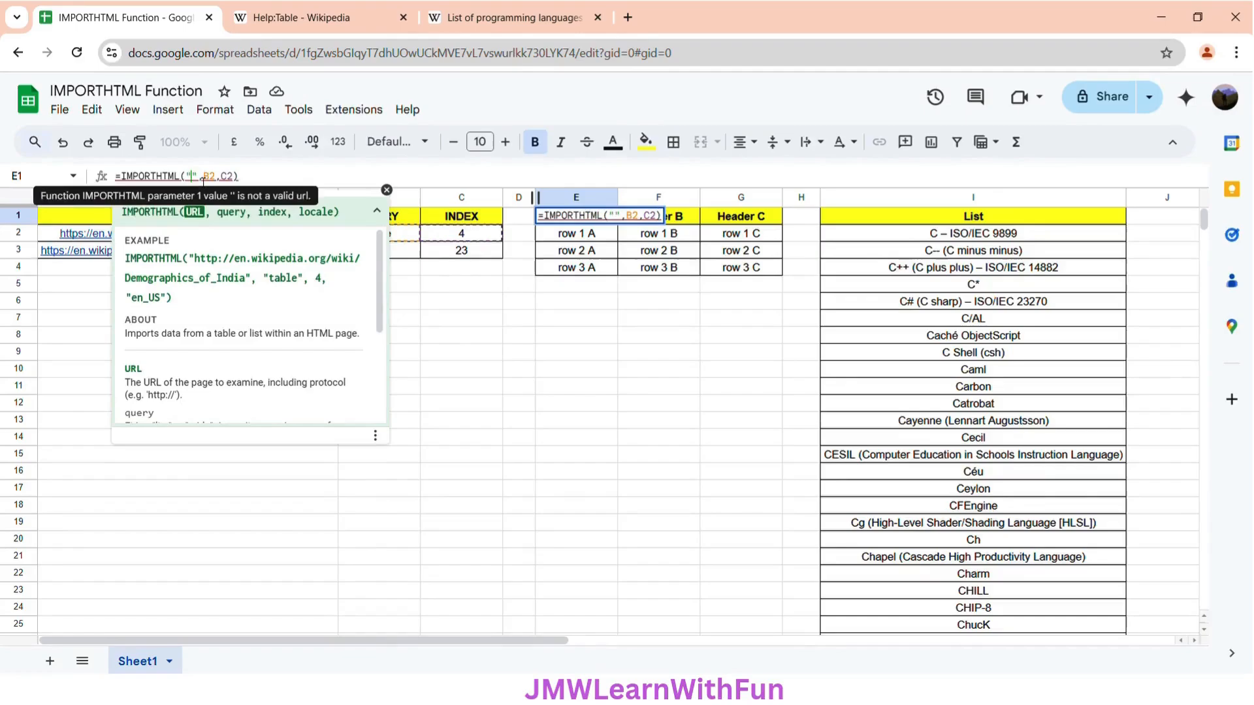
key("ctrl+v")
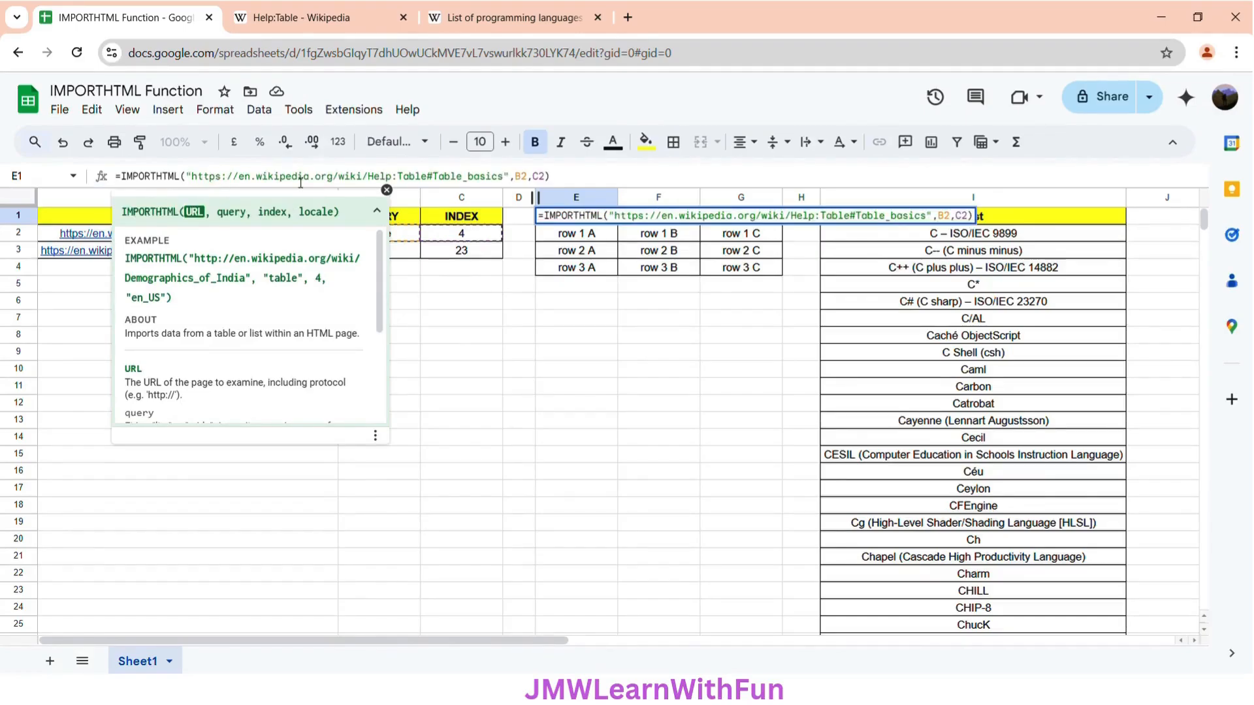
Replace the B2 reference in the E1 formula with the quoted query "table"
left_click(533, 181)
key("BackSpace")
key("BackSpace")
type("\"")
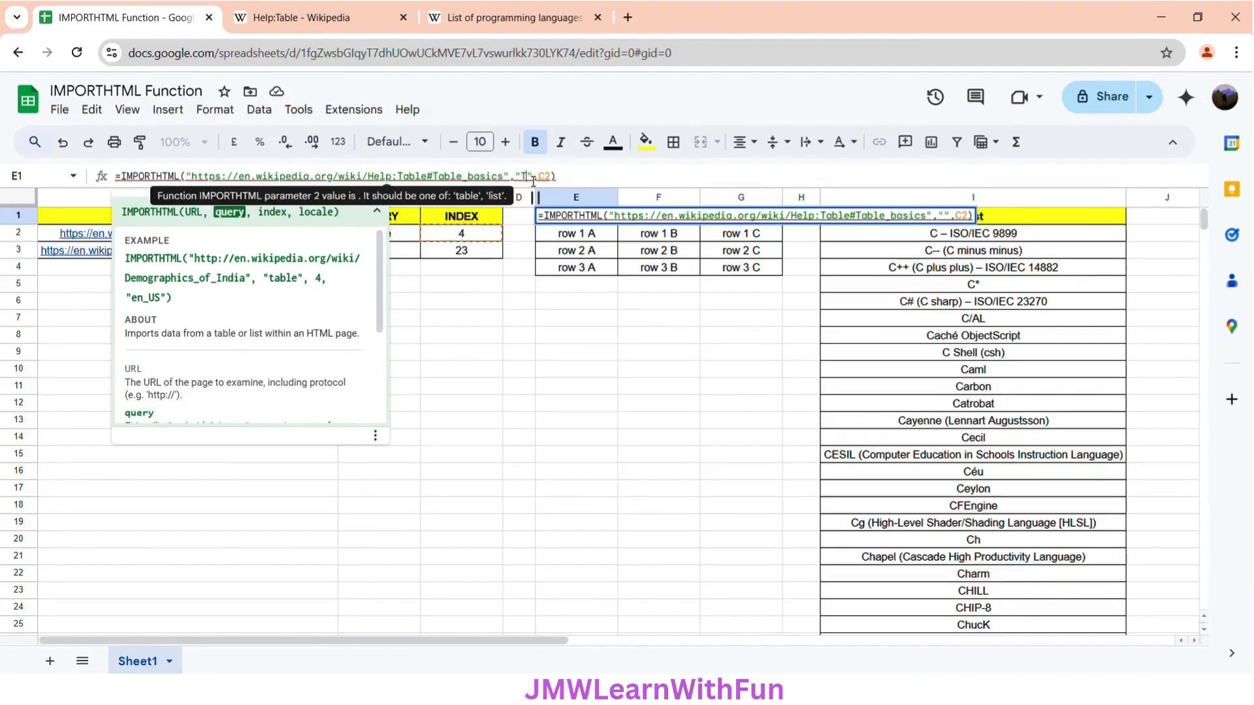
type("T")
key("BackSpace")
type("tab")
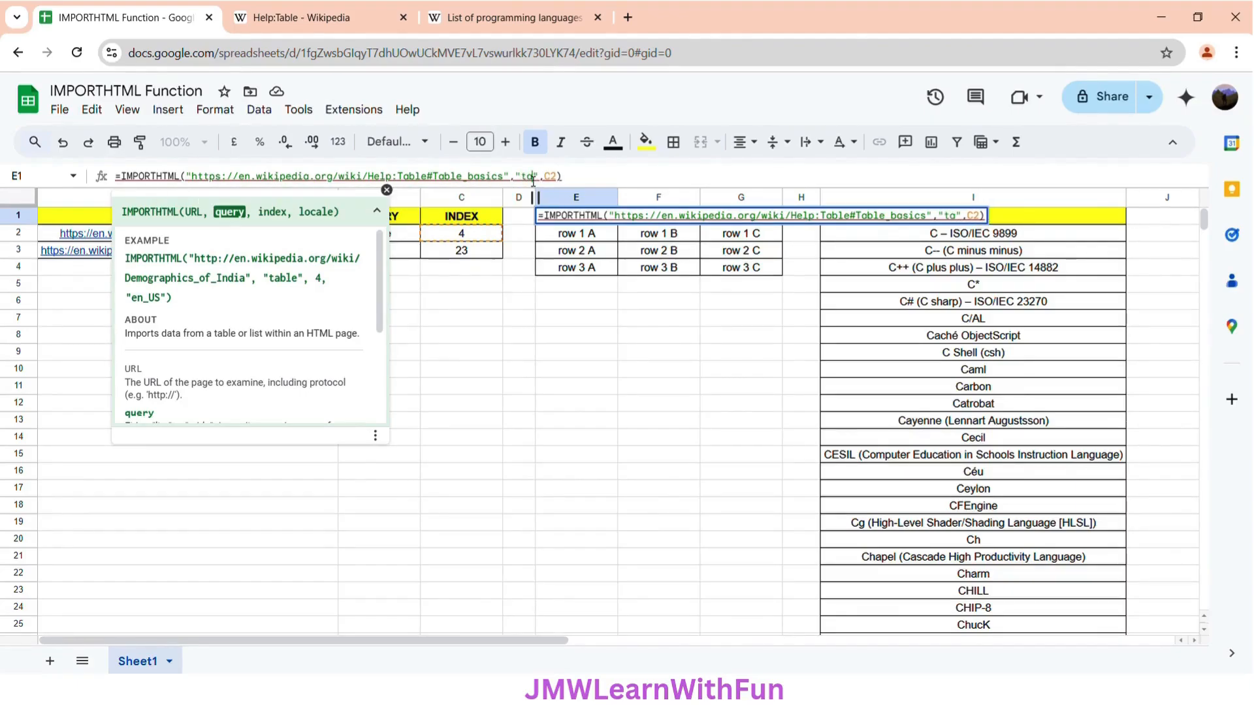
type("le")
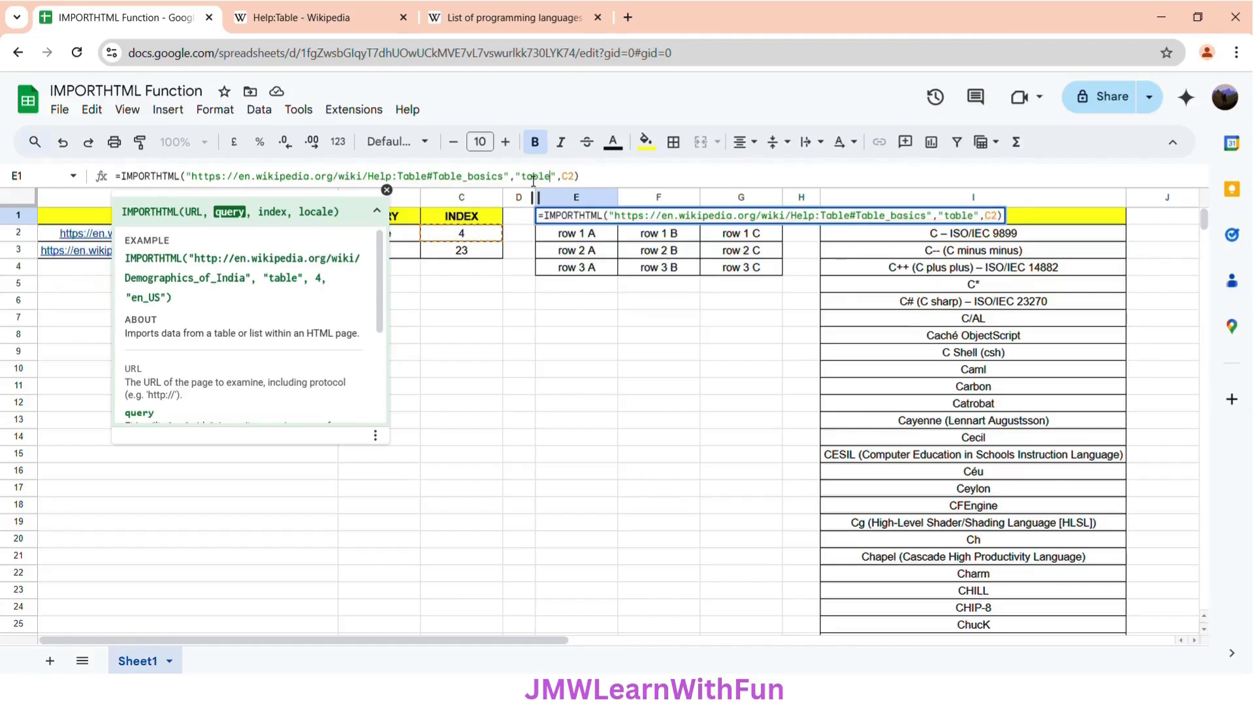
Replace the C2 reference in the E1 formula with the index 4 and commit the formula
left_click(579, 183)
key("BackSpace")
key("BackSpace")
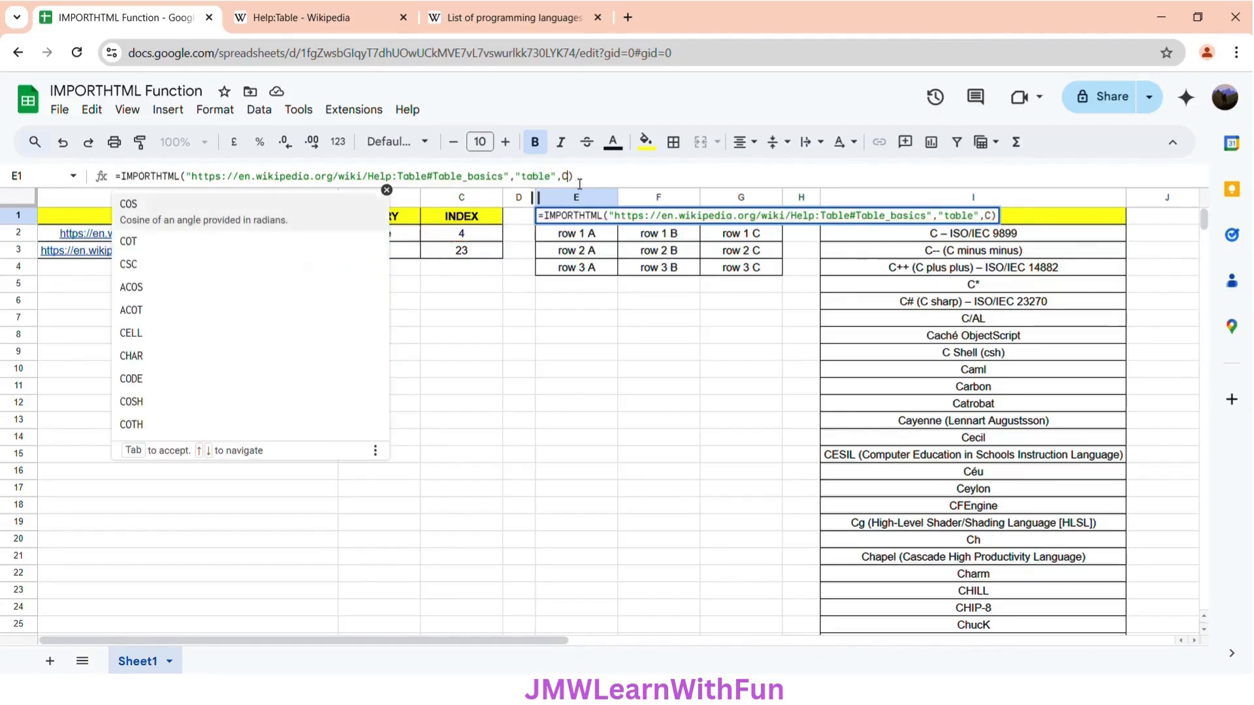
type("4")
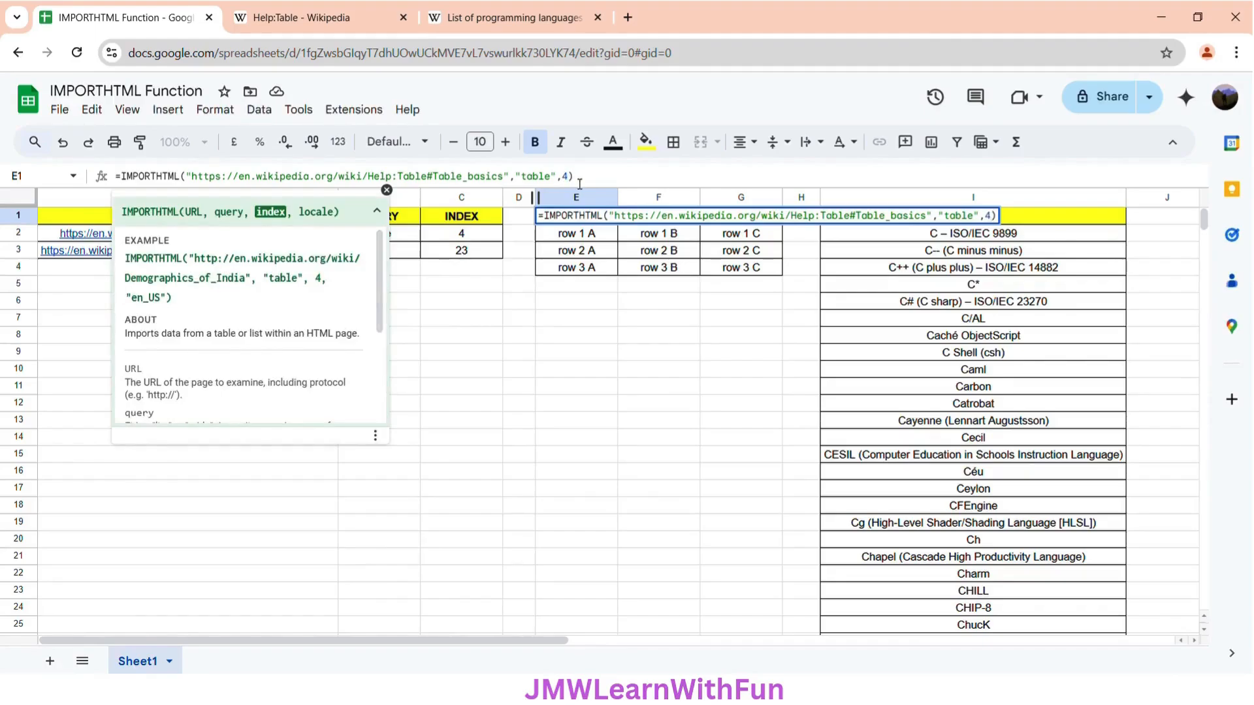
key("Return")
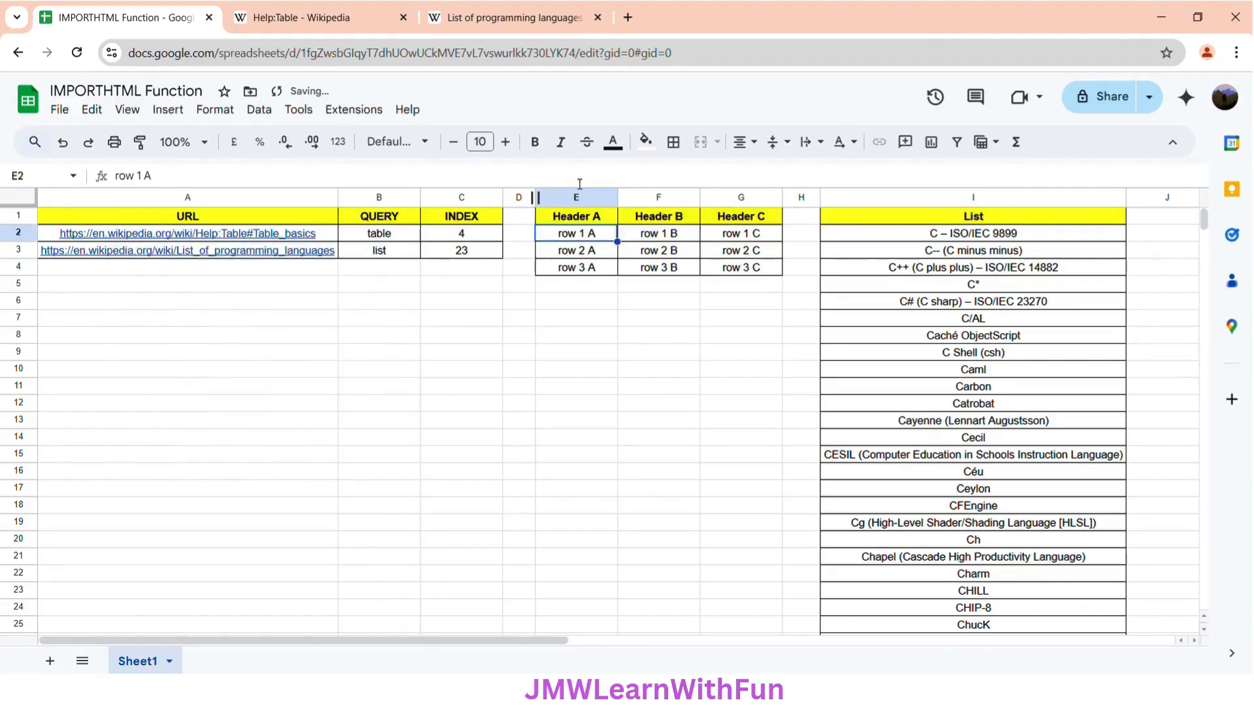
left_click(584, 221)
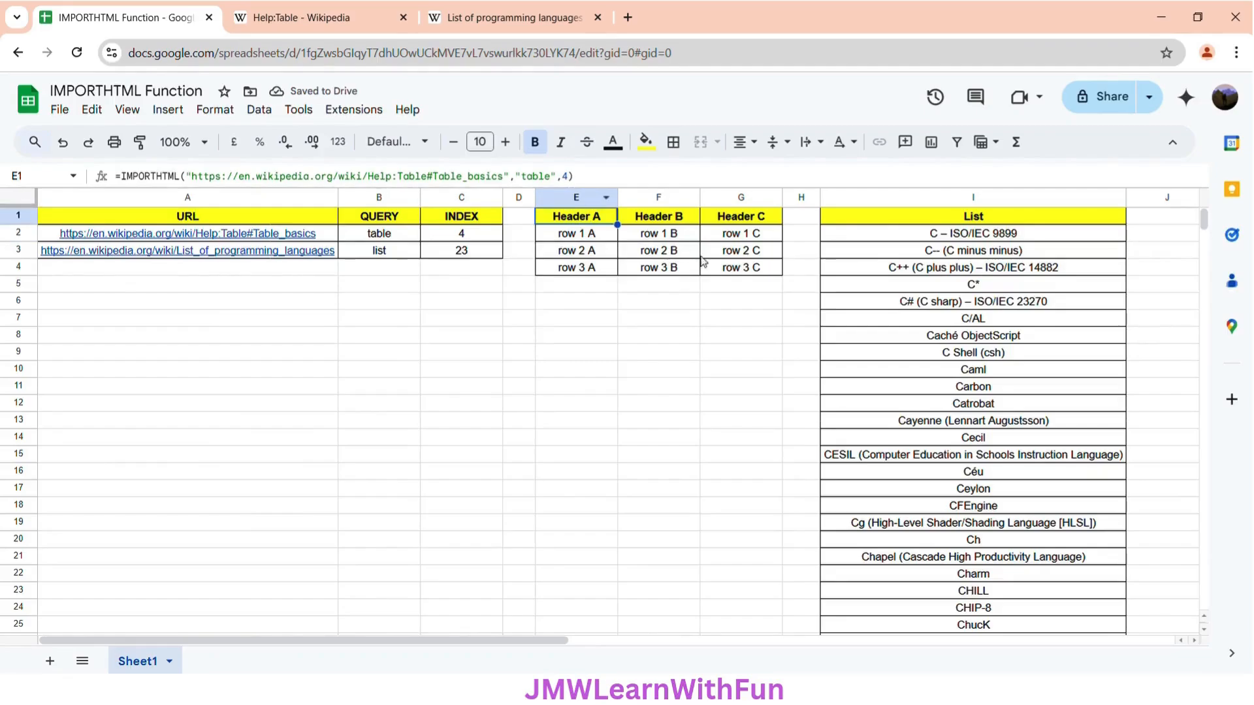
Copy the full List of programming languages URL text from cell A3, leaving the cell's content in place
left_click(918, 237)
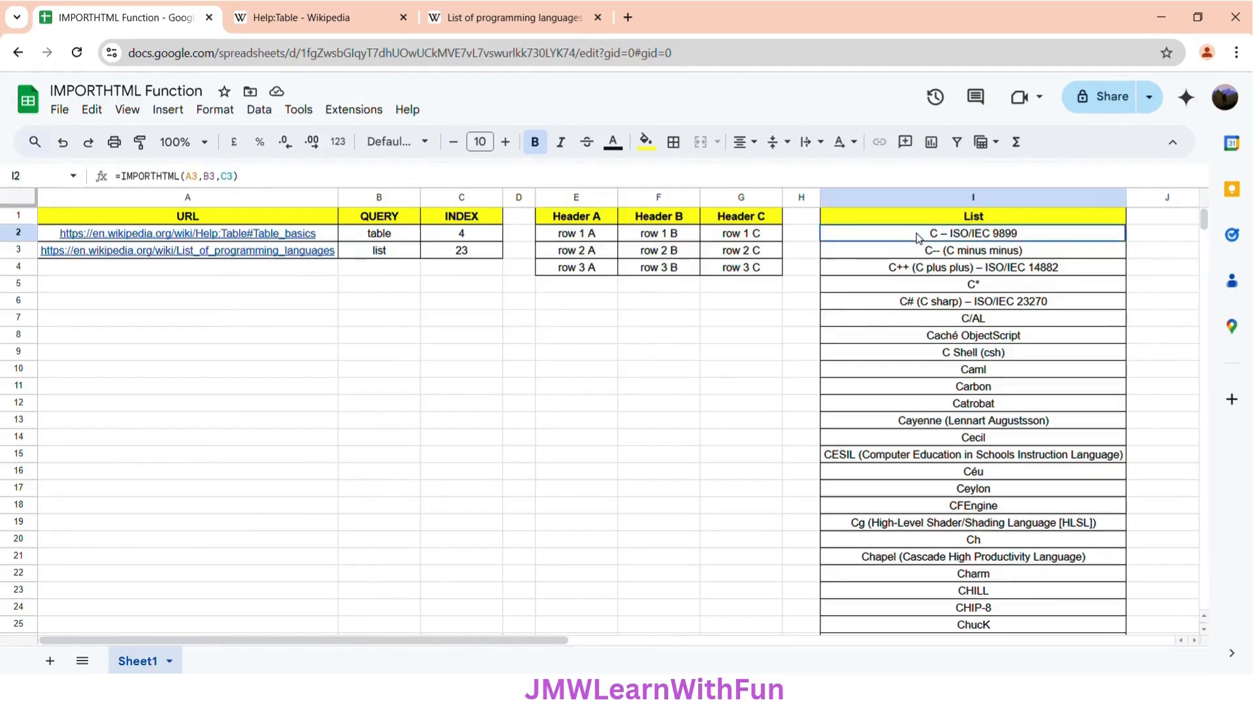
left_click(310, 254)
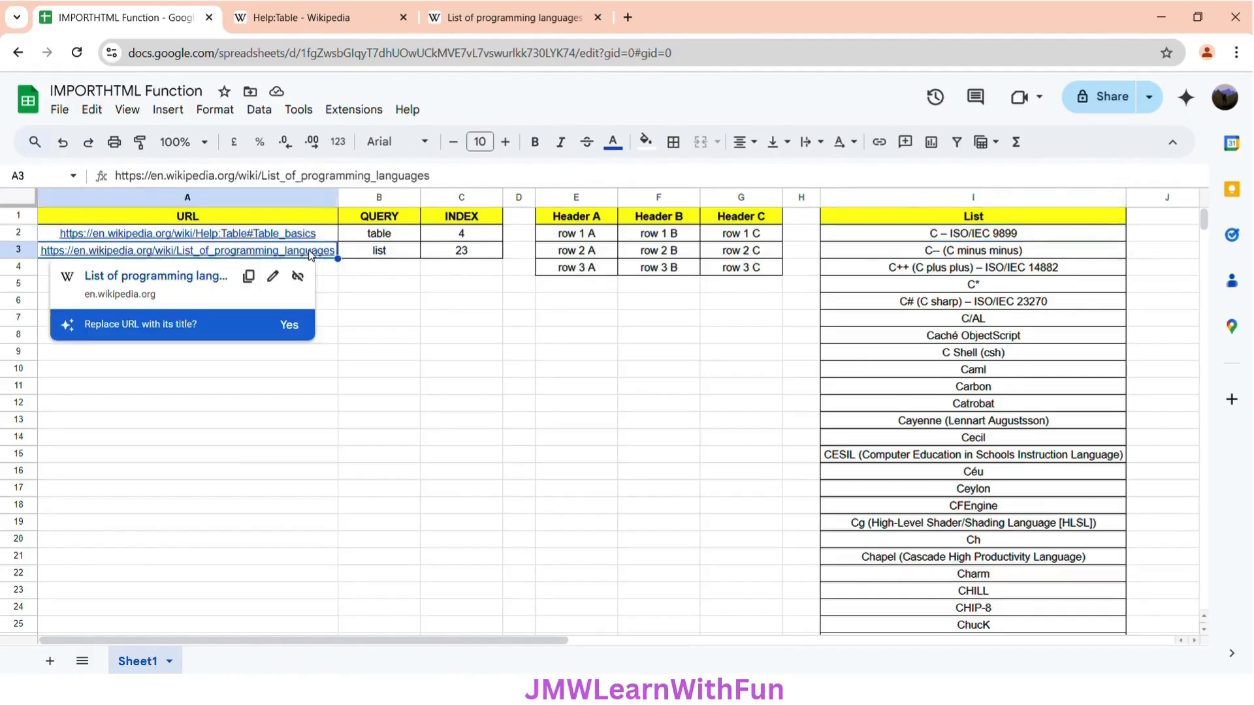
left_click_drag(432, 177, 101, 178)
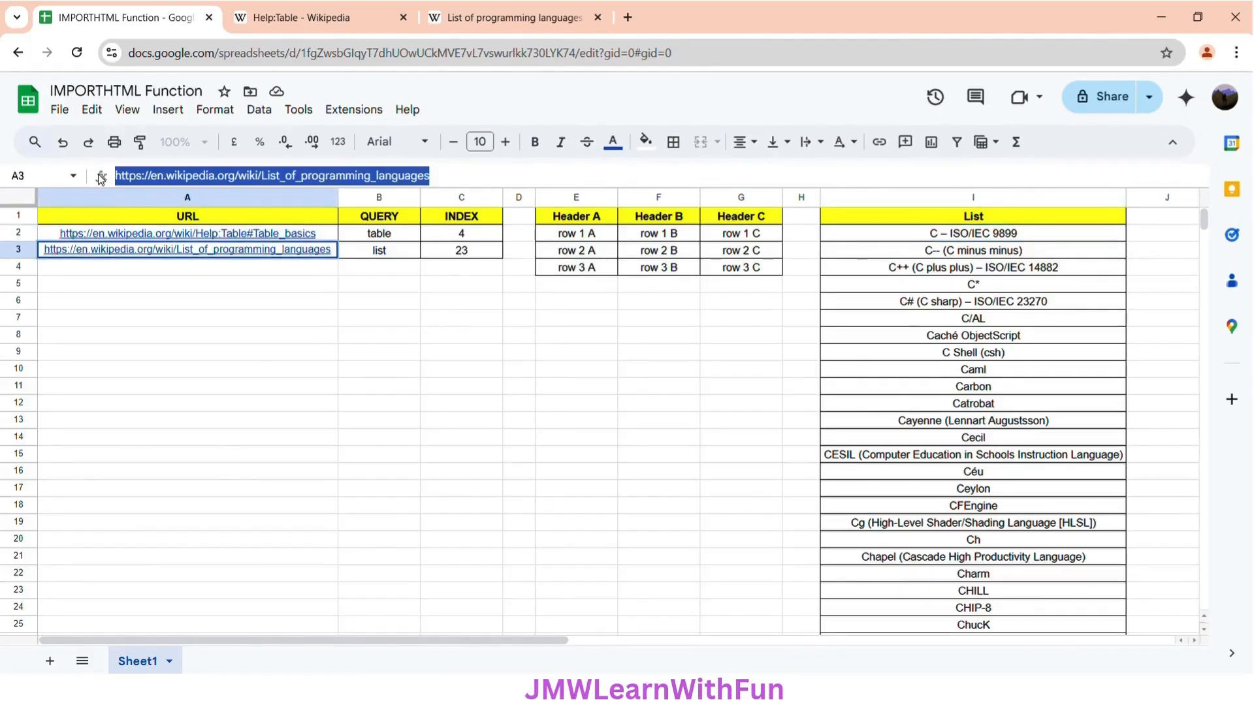
key("ctrl+x")
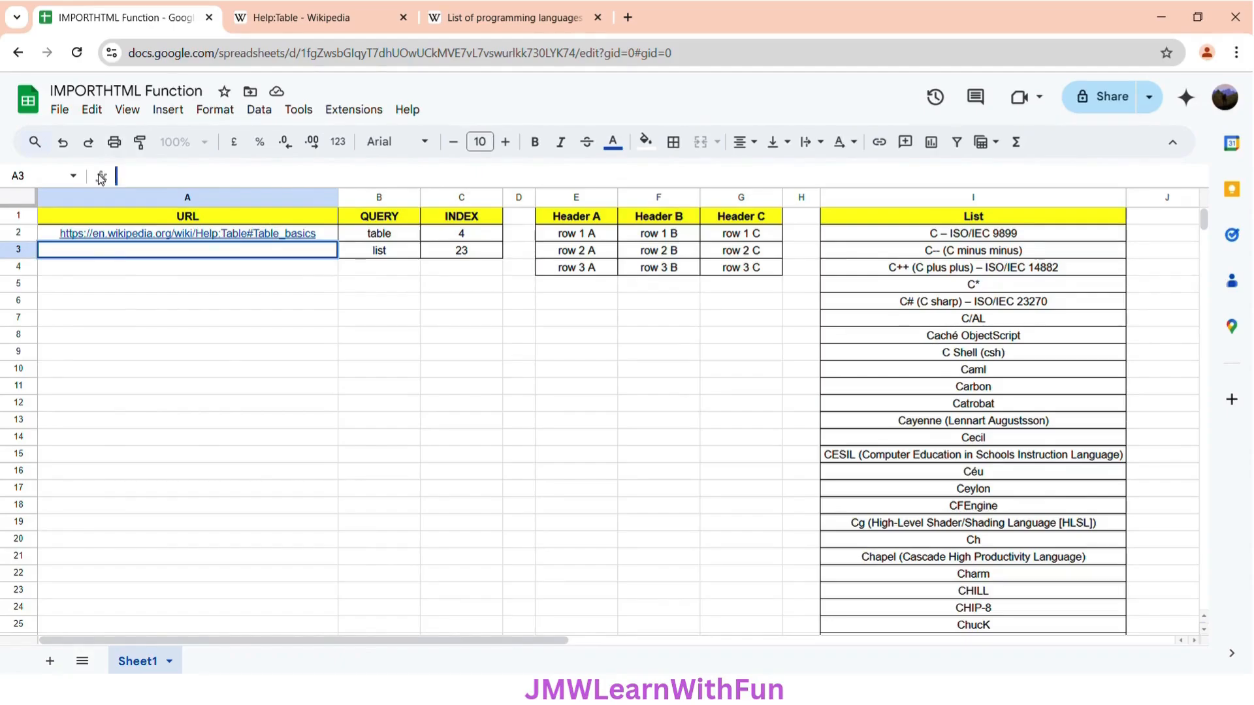
key("Escape")
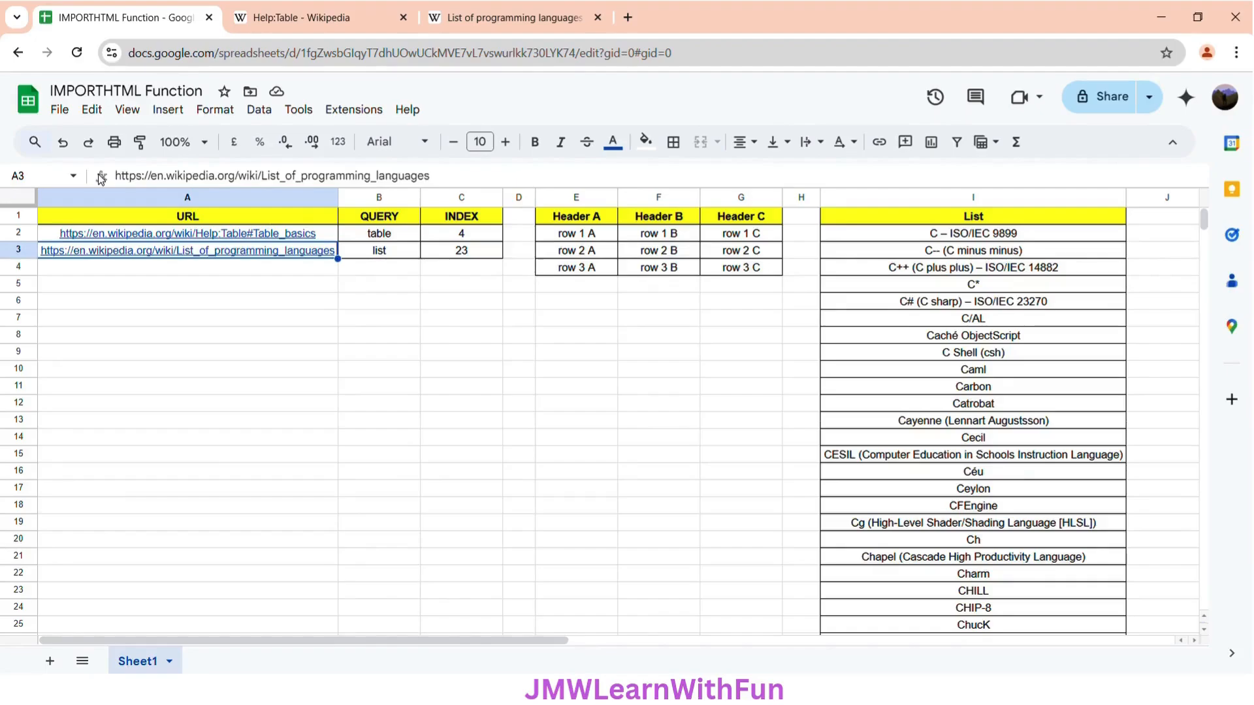
left_click(171, 178)
key("ctrl+a")
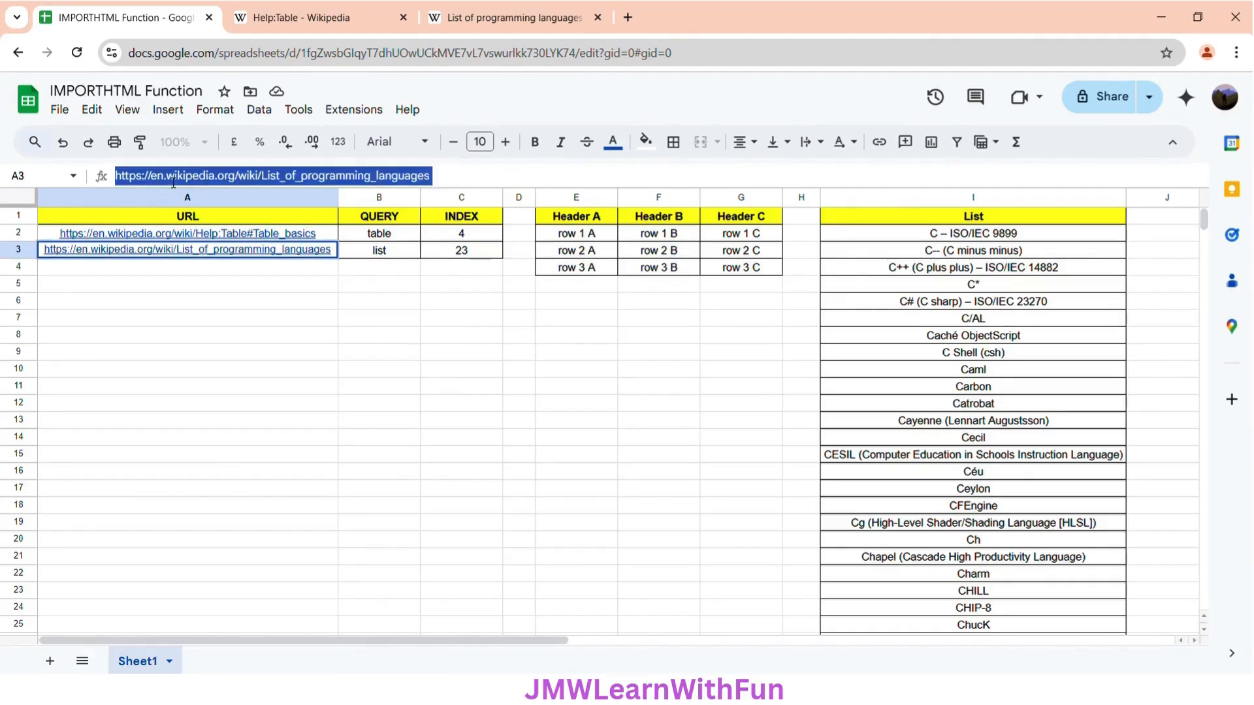
left_click(931, 237)
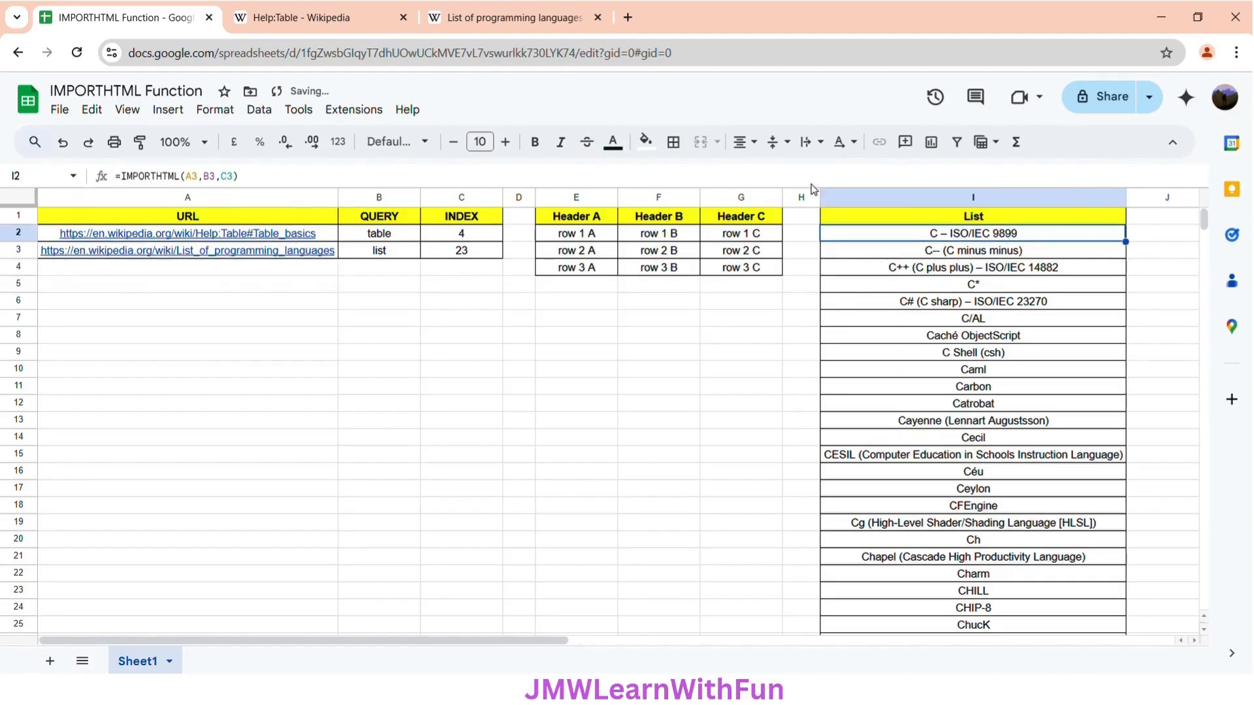
double_click(190, 176)
type("\"\"")
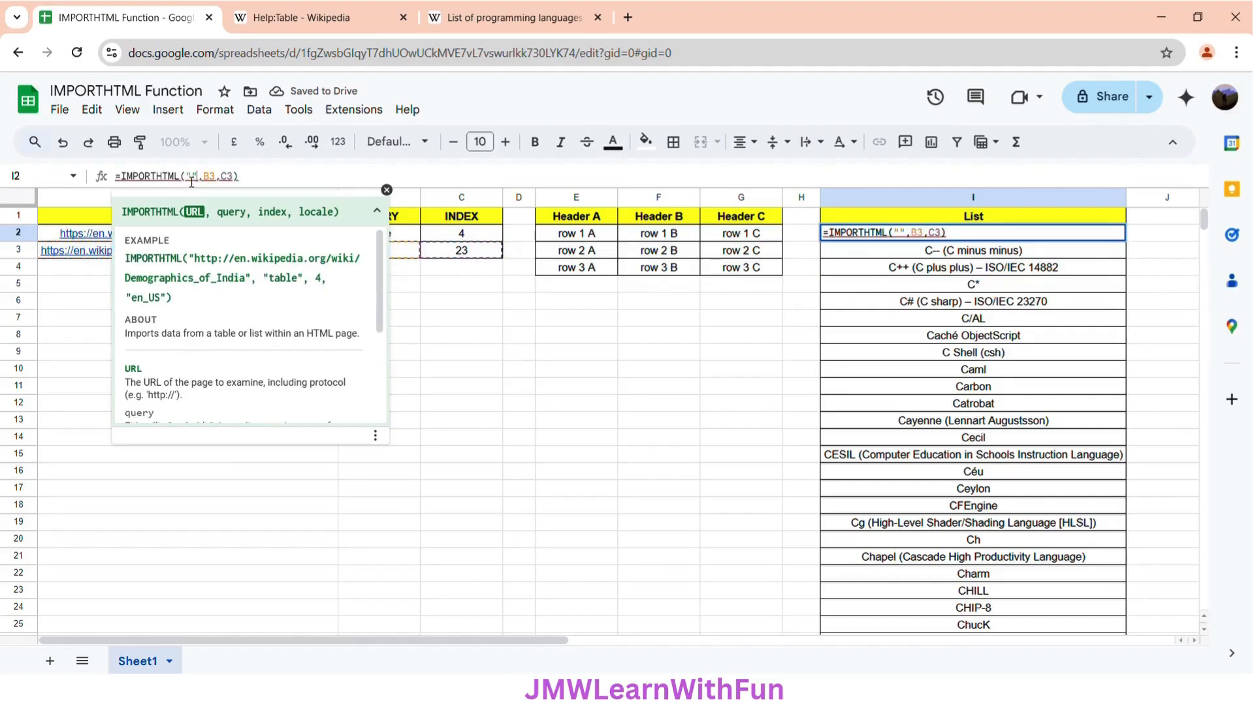
key("ctrl+v")
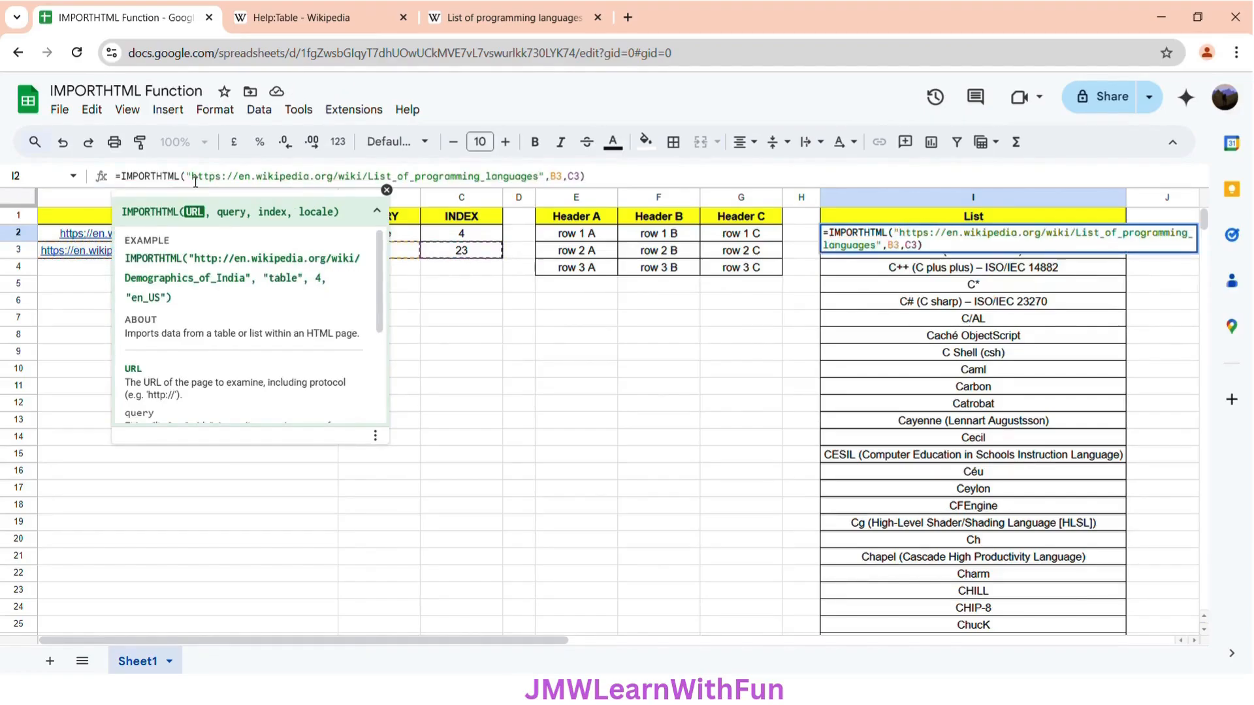
Replace the B3 reference in the I2 formula with the quoted query "list"
key("Right")
key("Right")
key("Right")
key("Right")
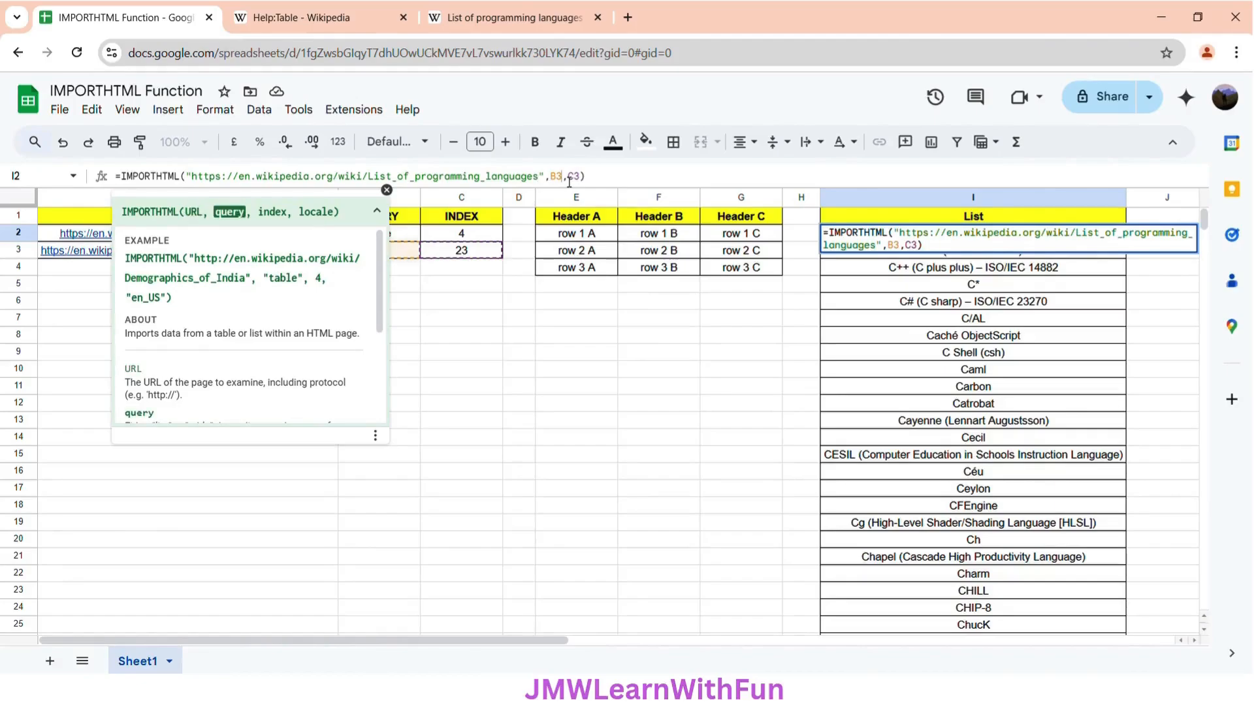
key("BackSpace")
key("BackSpace")
type("\",\"")
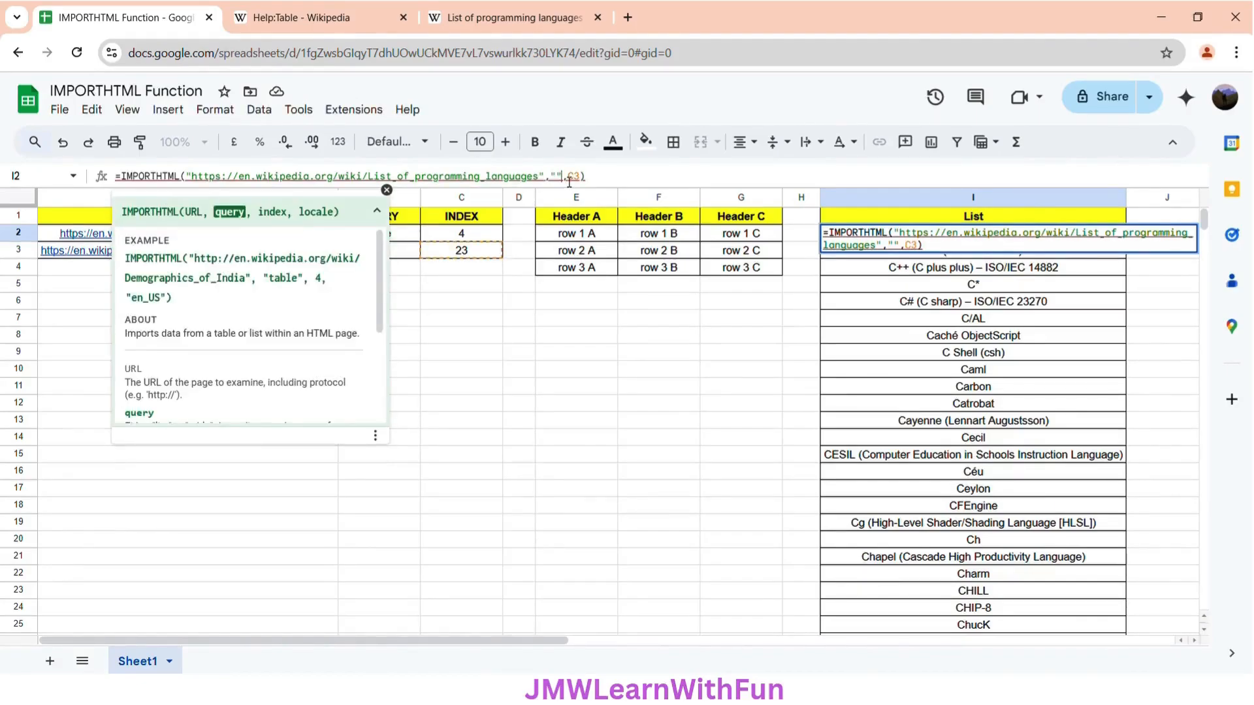
type("list")
Replace the C3 reference in the I2 formula with the index 23 and commit the formula
key("Right")
key("Right")
key("Right")
key("Right")
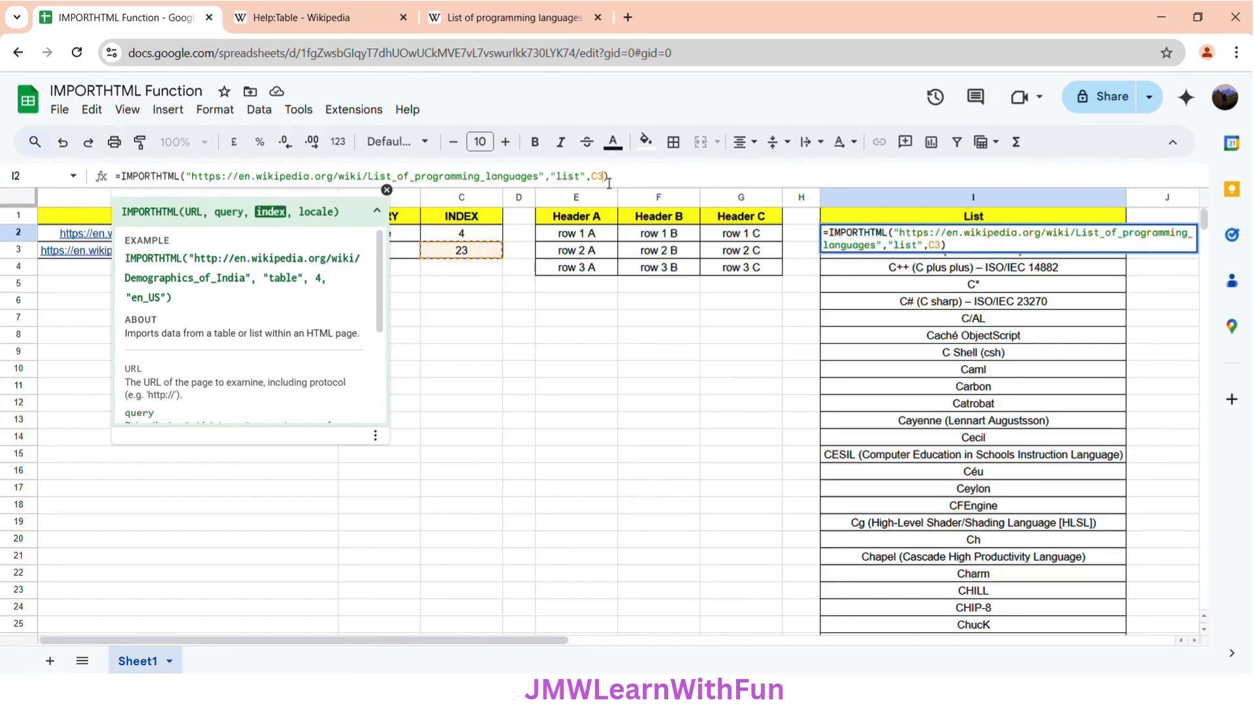
key("BackSpace")
key("BackSpace")
type("23")
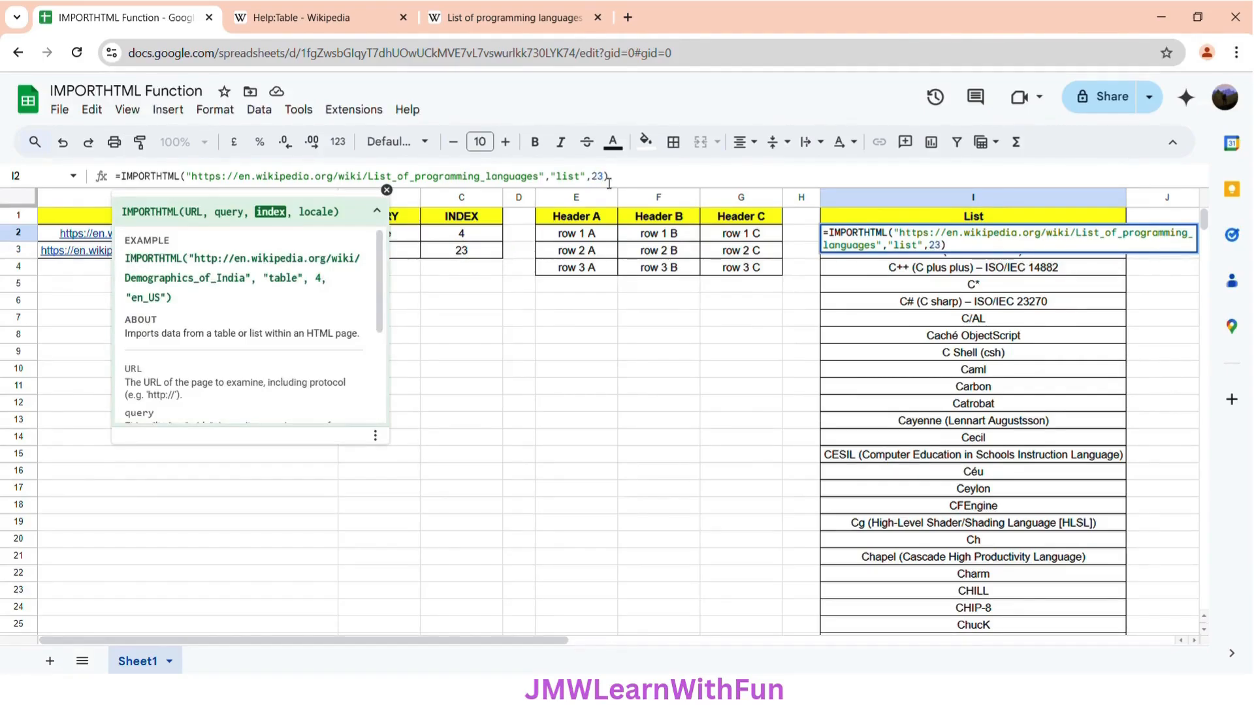
key("Return")
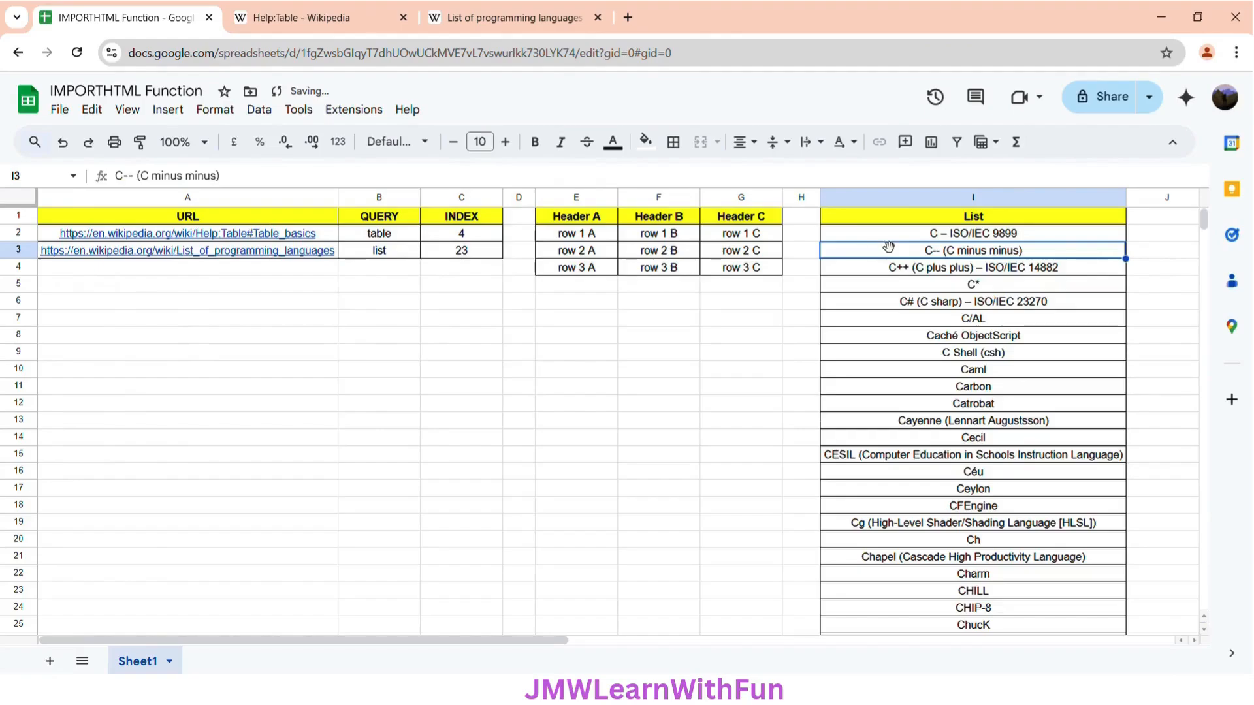
Review the rewritten IMPORTHTML formulas in cells E1 and I2
left_click(884, 242)
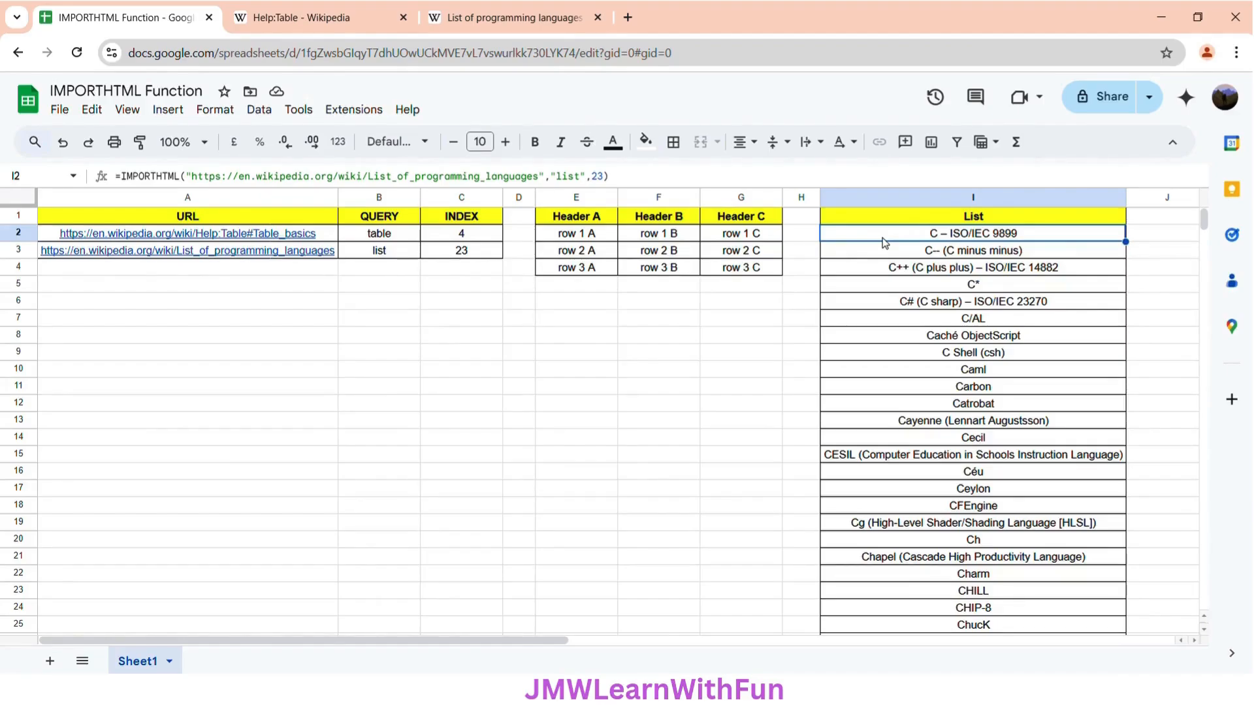
left_click(568, 240)
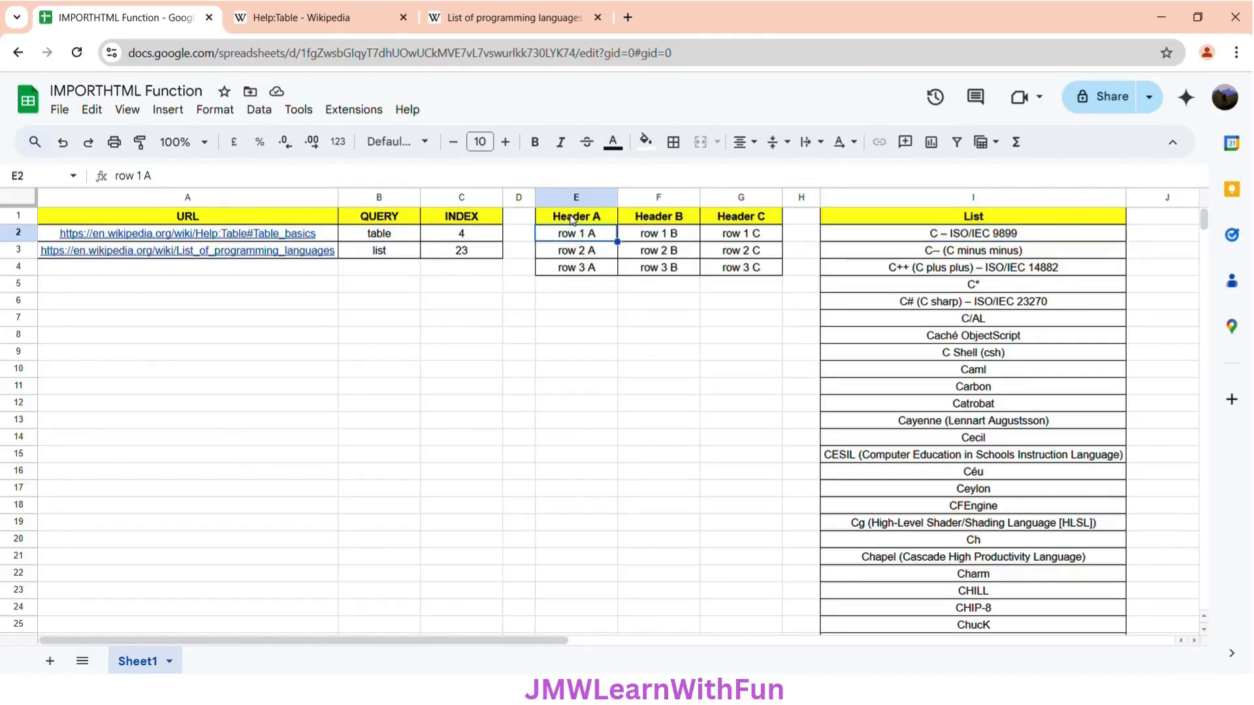
left_click(569, 220)
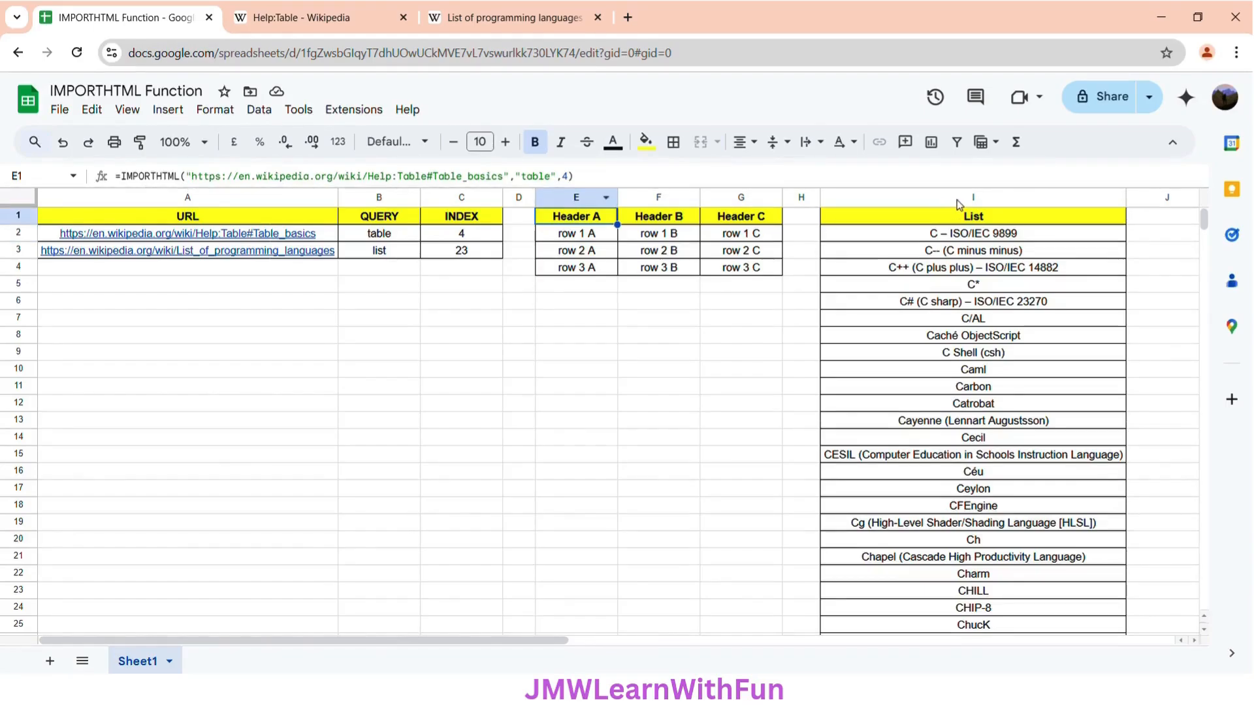
left_click(940, 236)
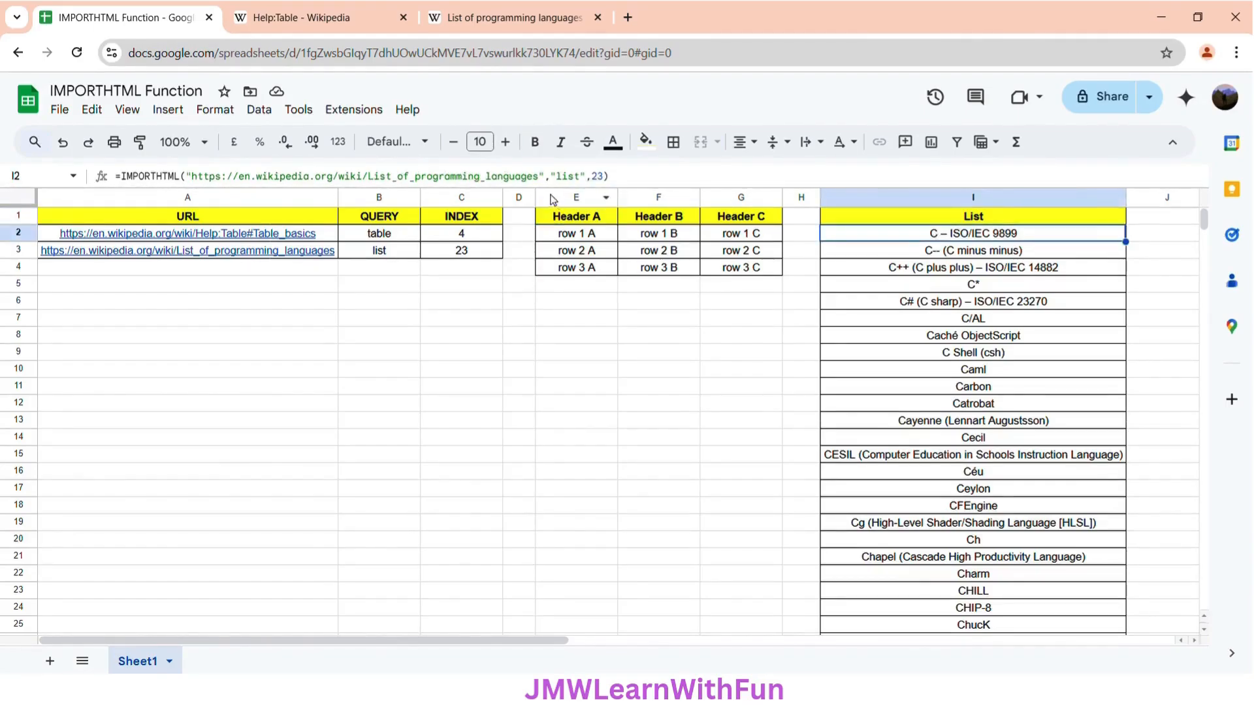